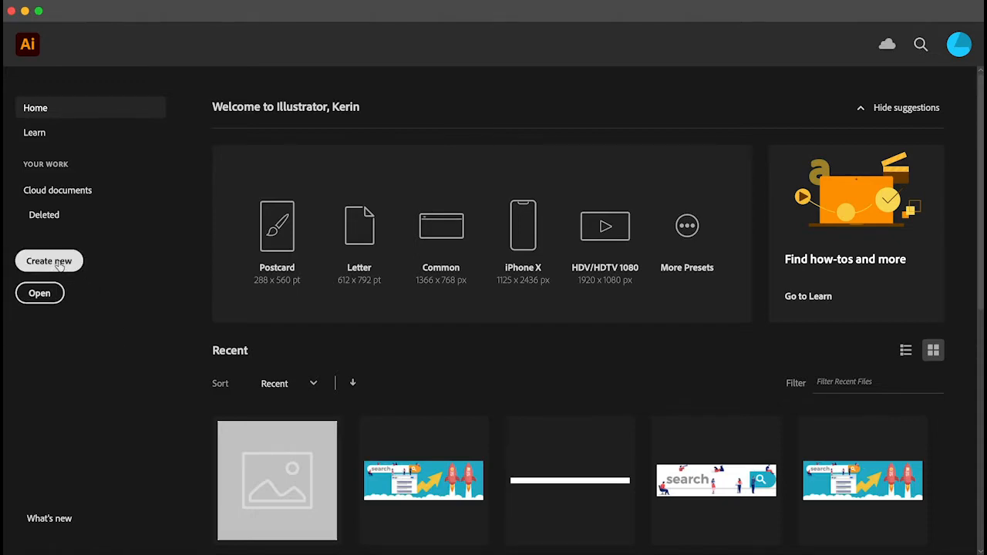
- Create a new 3.5 x 2 in document with a 0.125 in bleed on all sides
{"action": "left_click", "coordinate": [60, 263]}
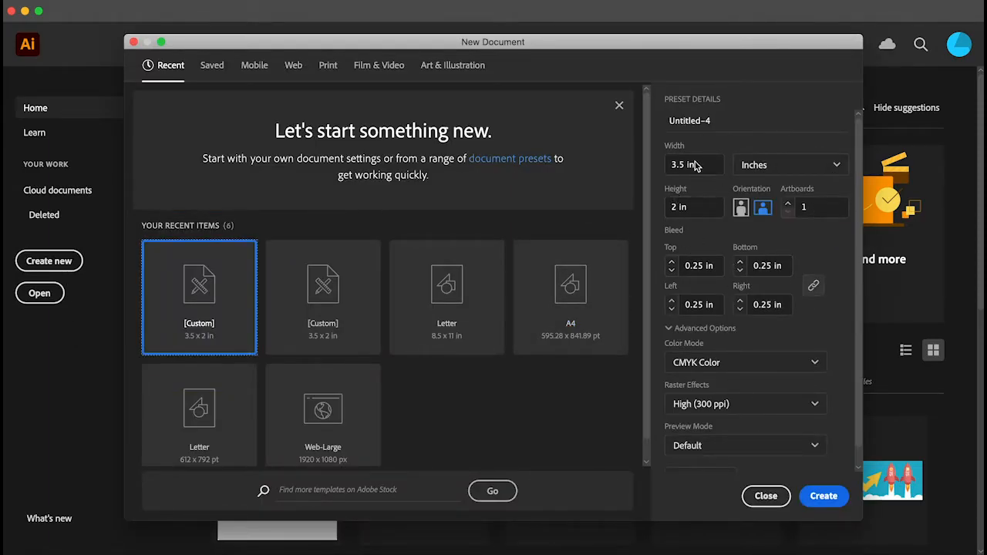
{"action": "left_click", "coordinate": [672, 270]}
{"action": "left_click", "coordinate": [672, 270]}
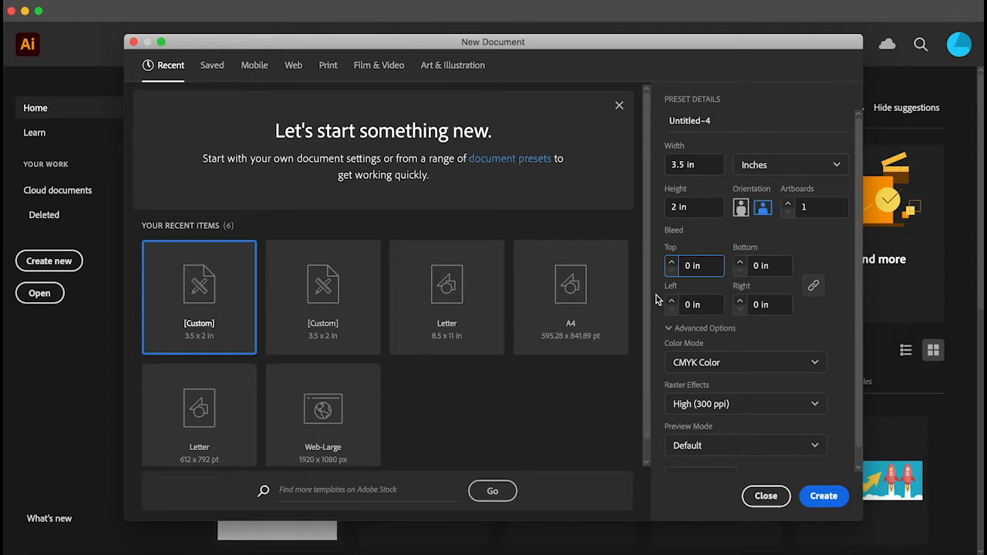
{"action": "left_click", "coordinate": [671, 263]}
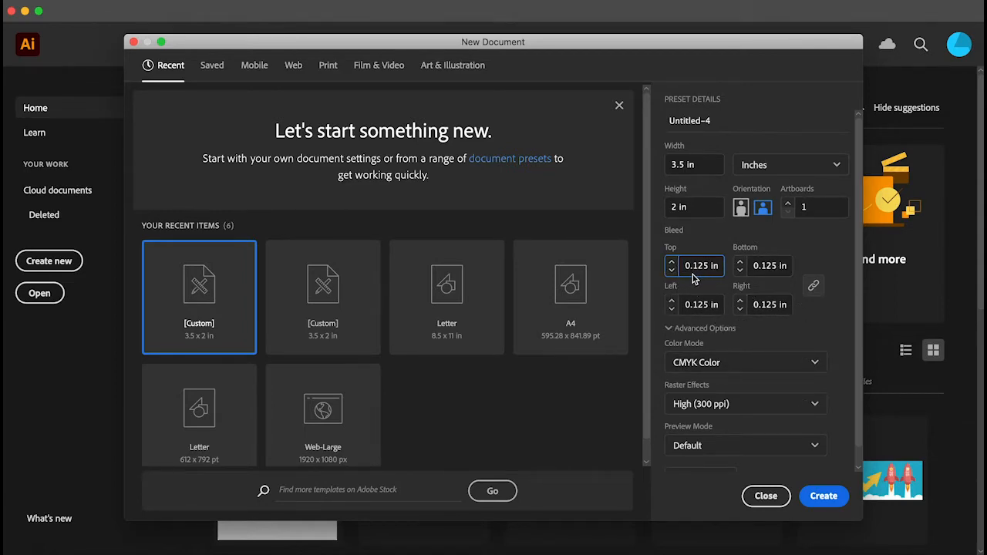
{"action": "left_click", "coordinate": [814, 285]}
{"action": "left_click", "coordinate": [814, 285]}
{"action": "left_click", "coordinate": [819, 500]}
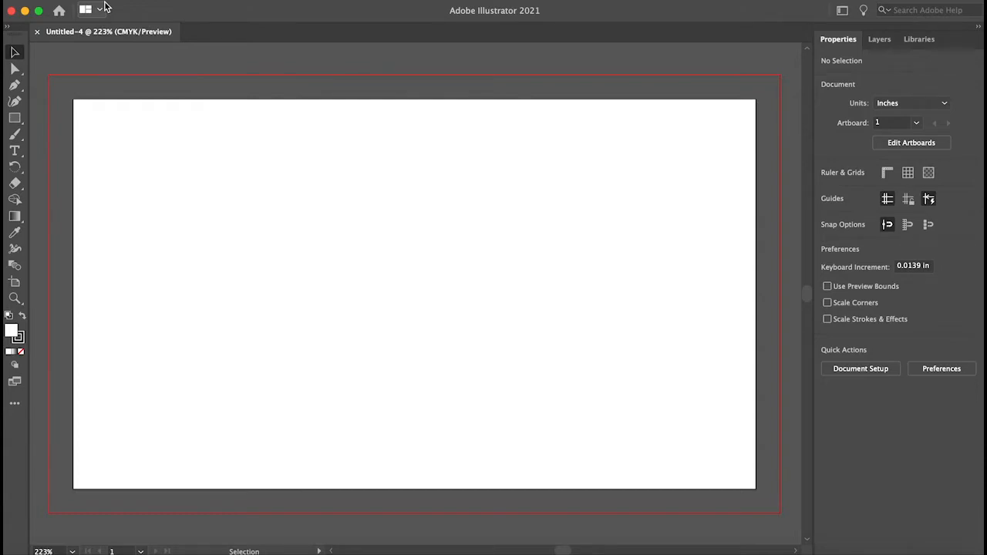
- Set the document bleed to 0 in on all sides in Document Setup
{"action": "left_click", "coordinate": [131, 0]}
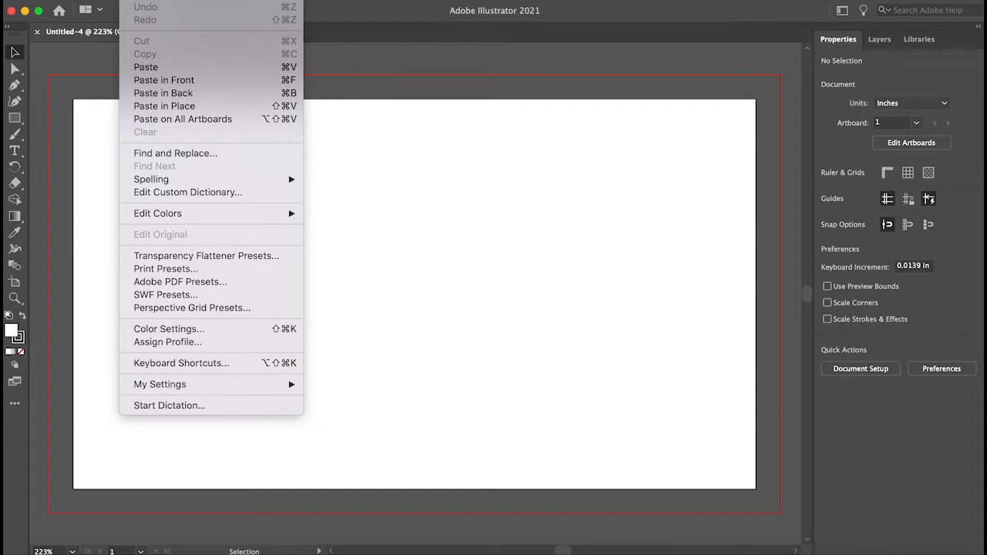
{"action": "mouse_move", "coordinate": [104, 0]}
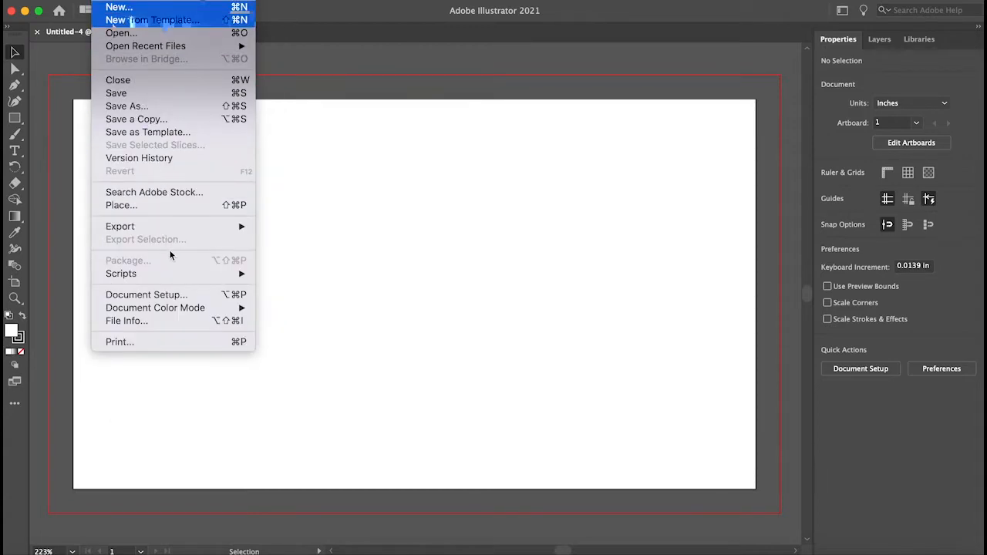
{"action": "left_click", "coordinate": [168, 294]}
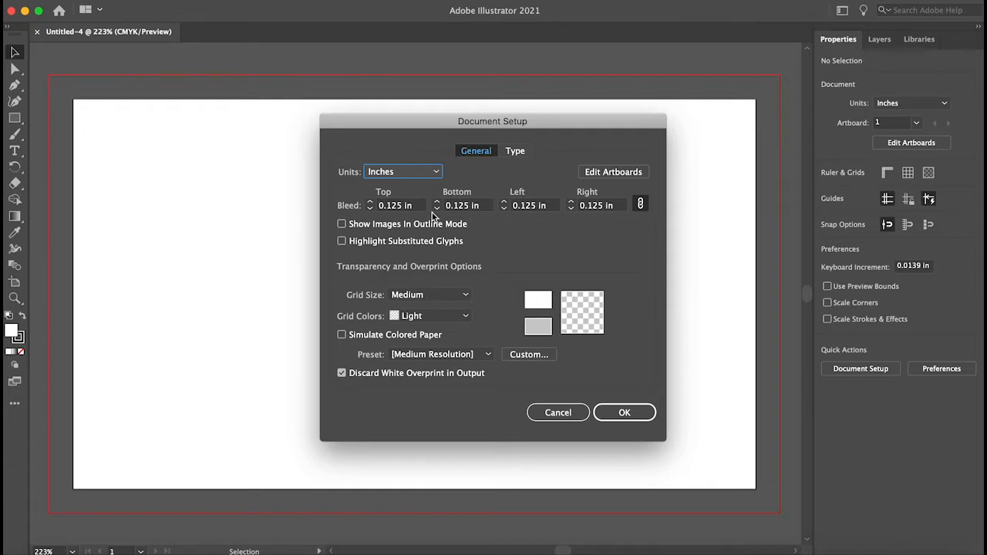
{"action": "left_click", "coordinate": [371, 209]}
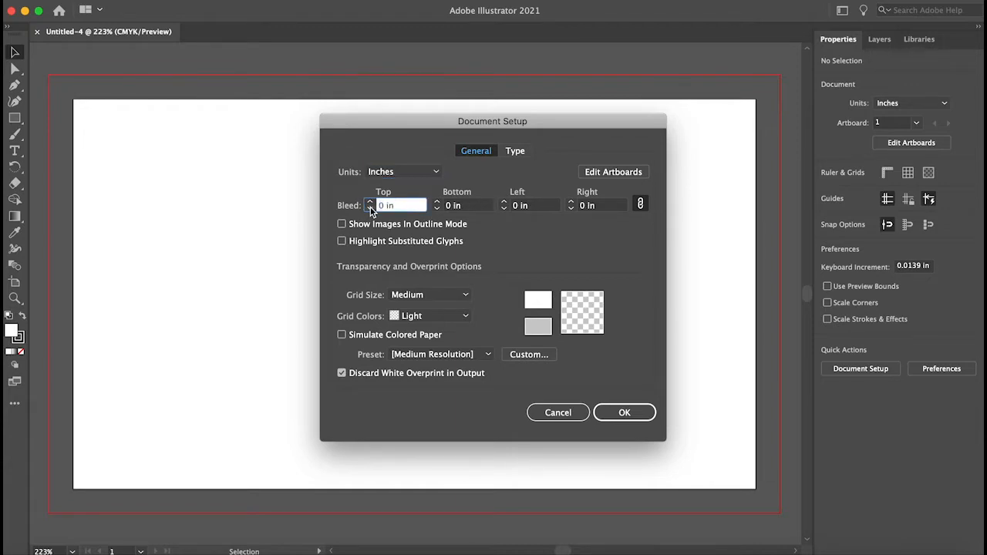
{"action": "left_click", "coordinate": [629, 412]}
- Increase the document bleed to 0.5 in on all sides in Document Setup
{"action": "left_click", "coordinate": [104, 0]}
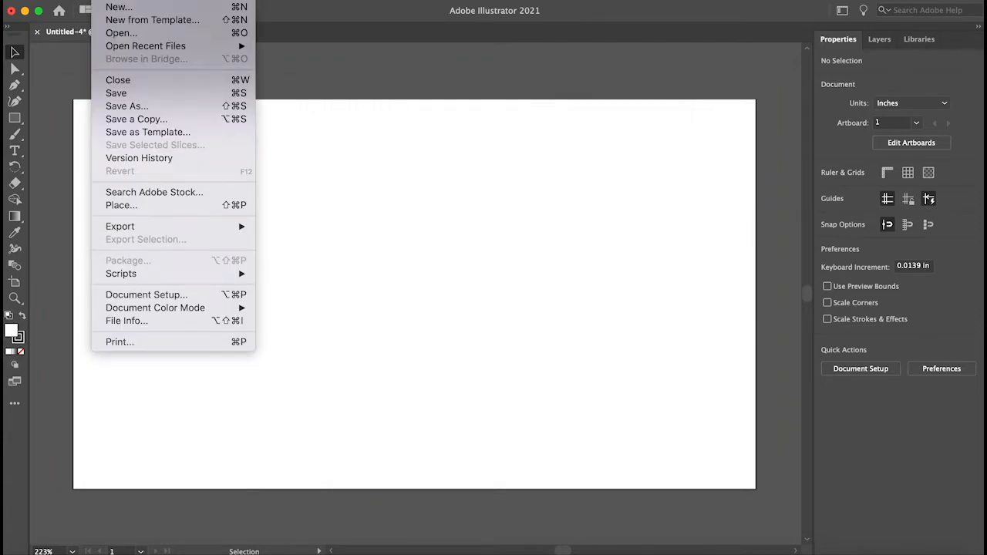
{"action": "left_click", "coordinate": [157, 298]}
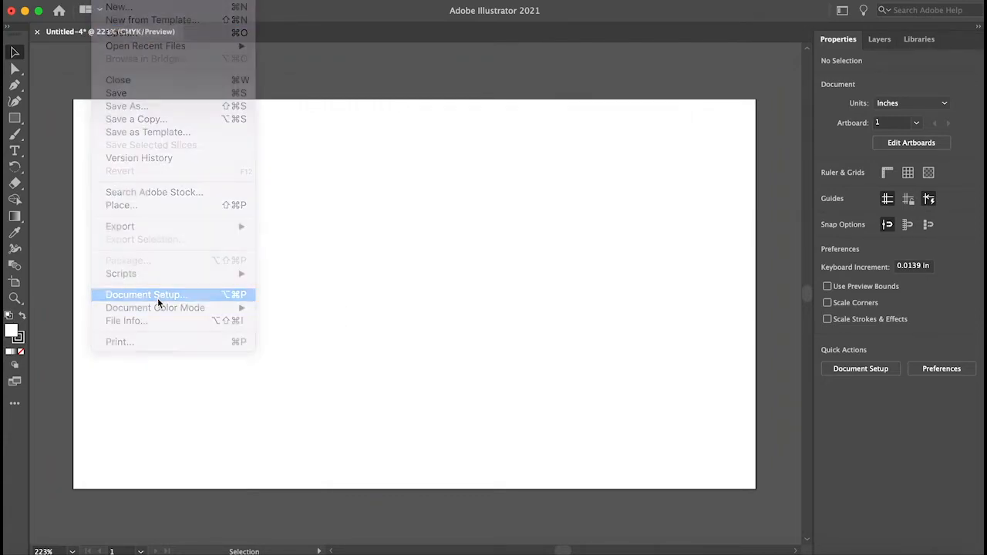
{"action": "left_click", "coordinate": [371, 202]}
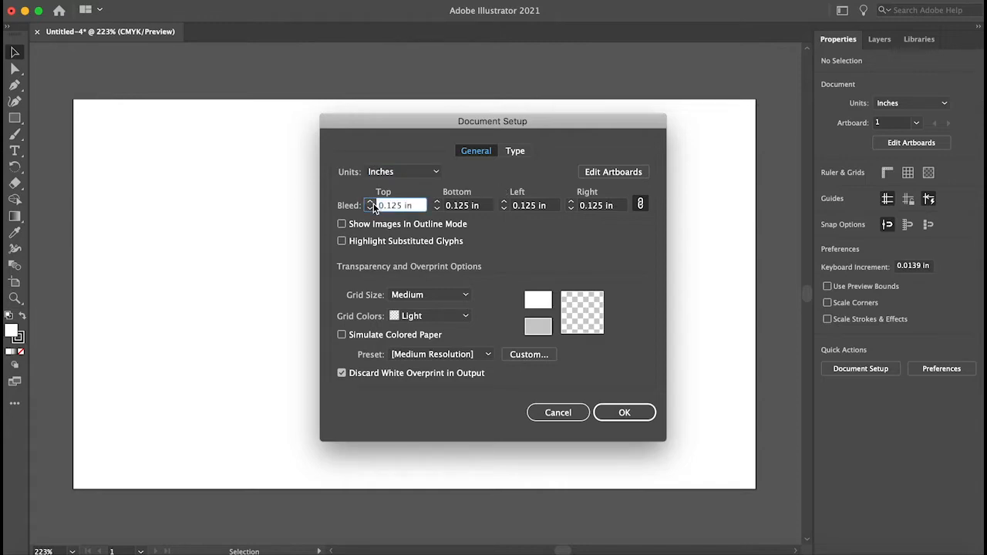
{"action": "left_click", "coordinate": [370, 202]}
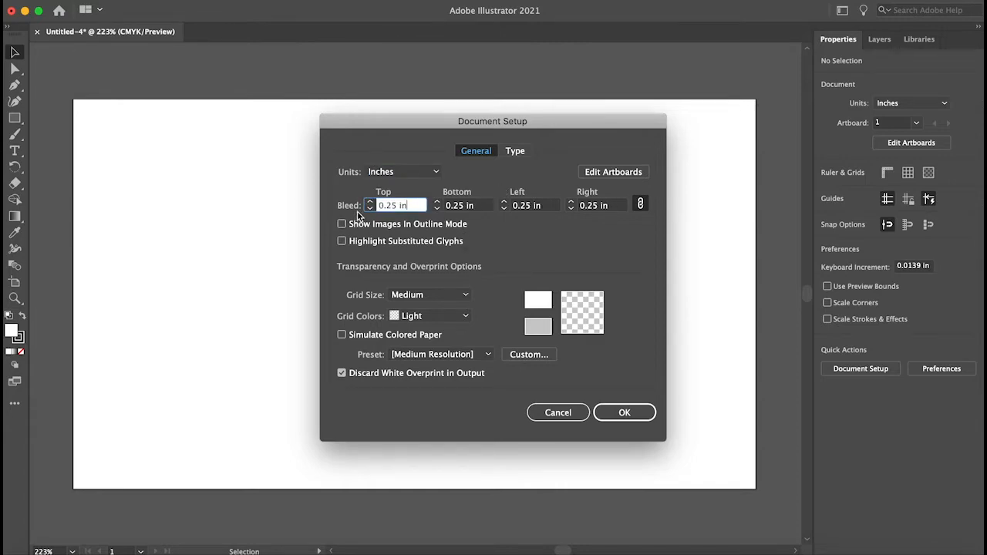
{"action": "left_click", "coordinate": [370, 202]}
{"action": "left_click", "coordinate": [370, 202]}
{"action": "left_click", "coordinate": [635, 420]}
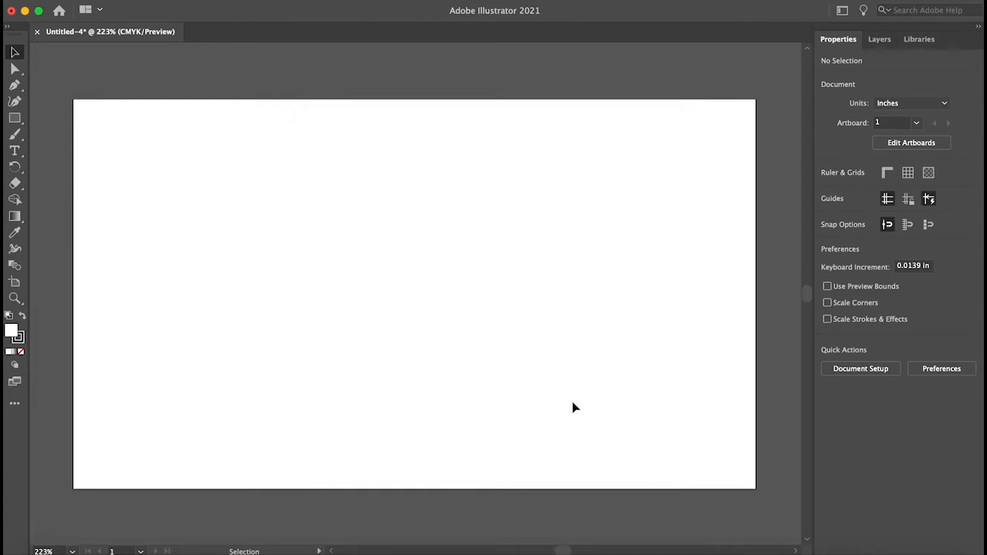
- Set the document bleed back to 0.125 in on all sides in Document Setup
{"action": "key", "text": "super+minus"}
{"action": "key", "text": "super+minus"}
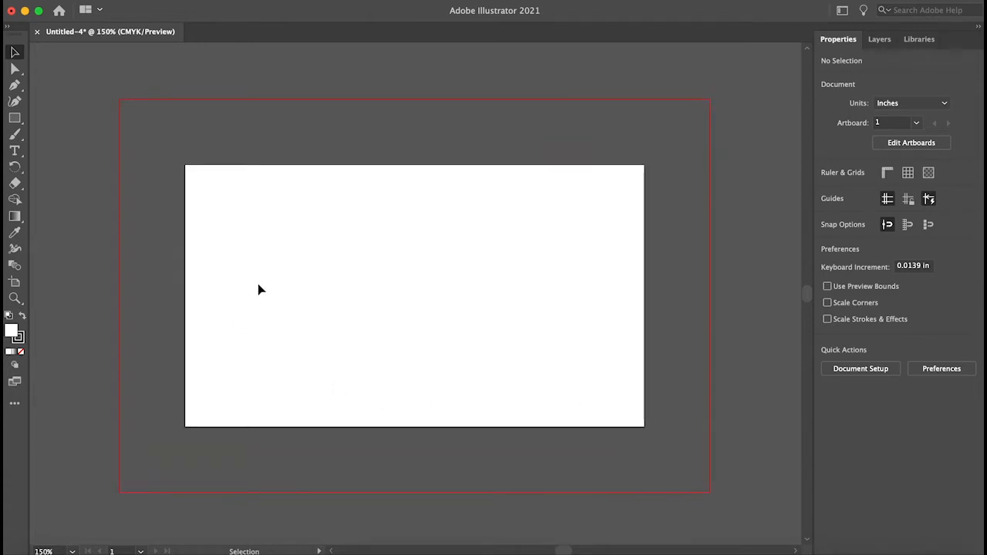
{"action": "left_click", "coordinate": [102, 1]}
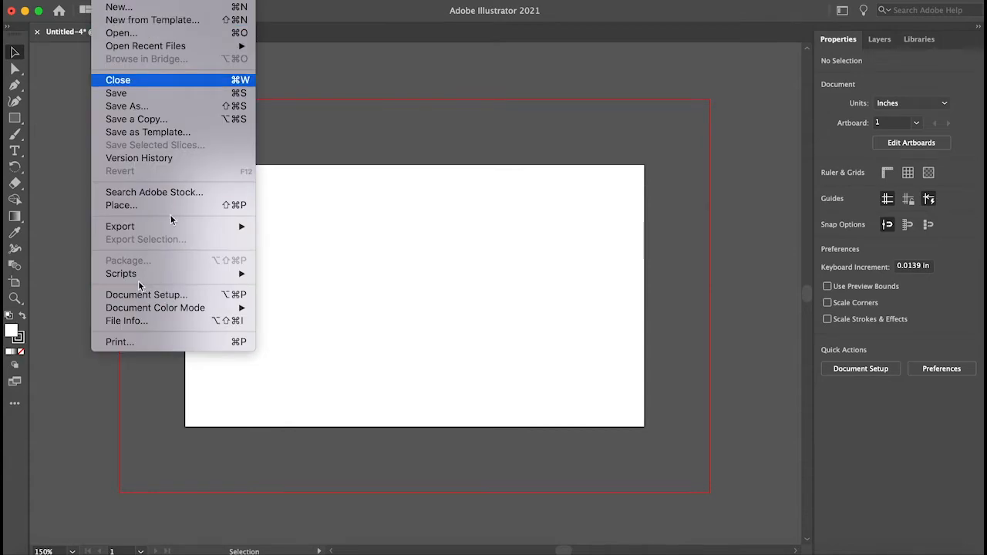
{"action": "mouse_move", "coordinate": [142, 310]}
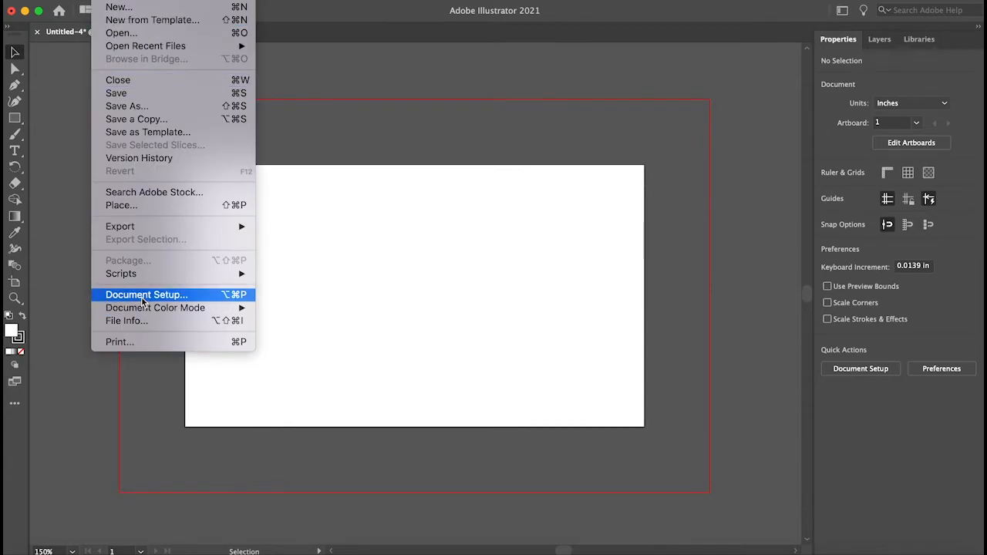
{"action": "left_click", "coordinate": [143, 297]}
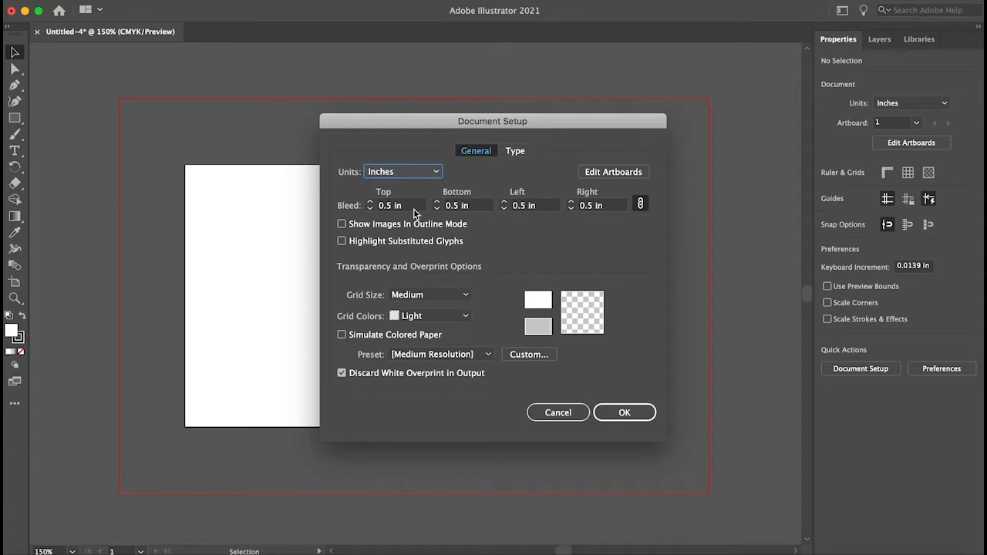
{"action": "left_click", "coordinate": [367, 208]}
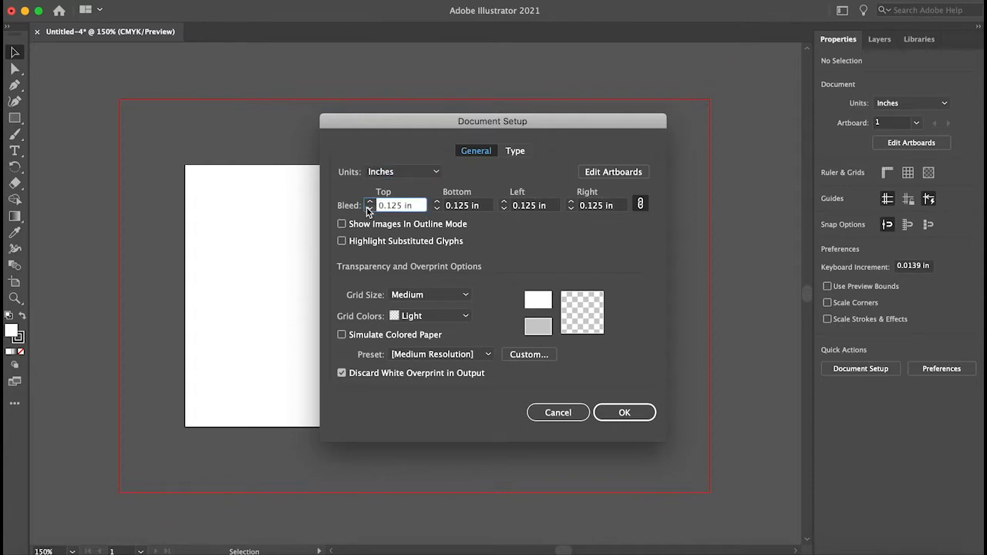
{"action": "left_click", "coordinate": [624, 414]}
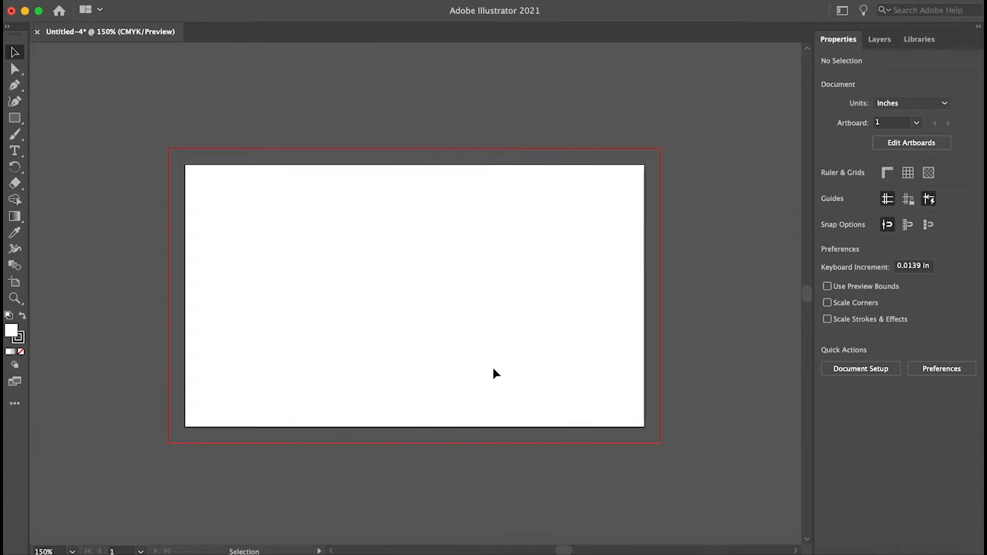
- Review the artboard size and the Document Setup settings without changing anything
{"action": "left_click", "coordinate": [897, 141]}
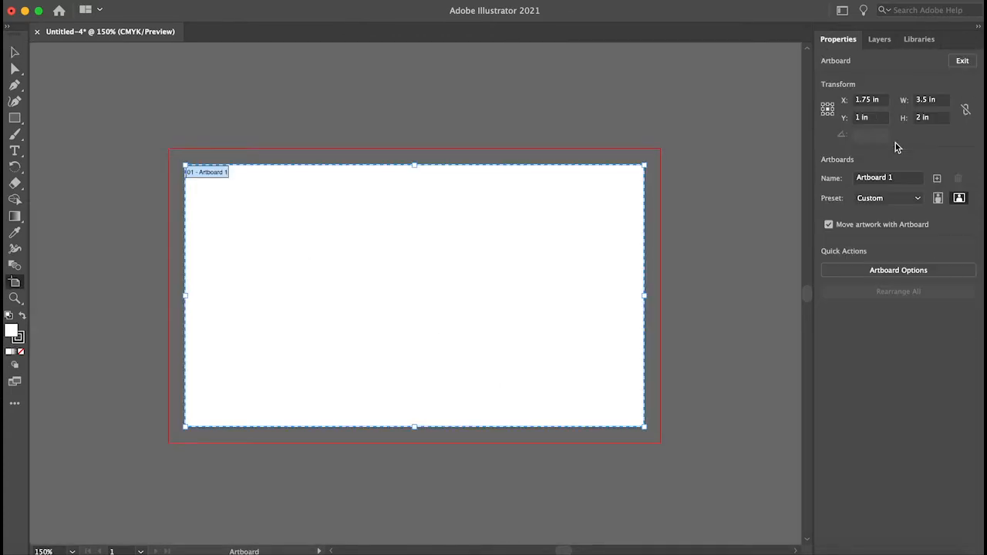
{"action": "left_click", "coordinate": [14, 52]}
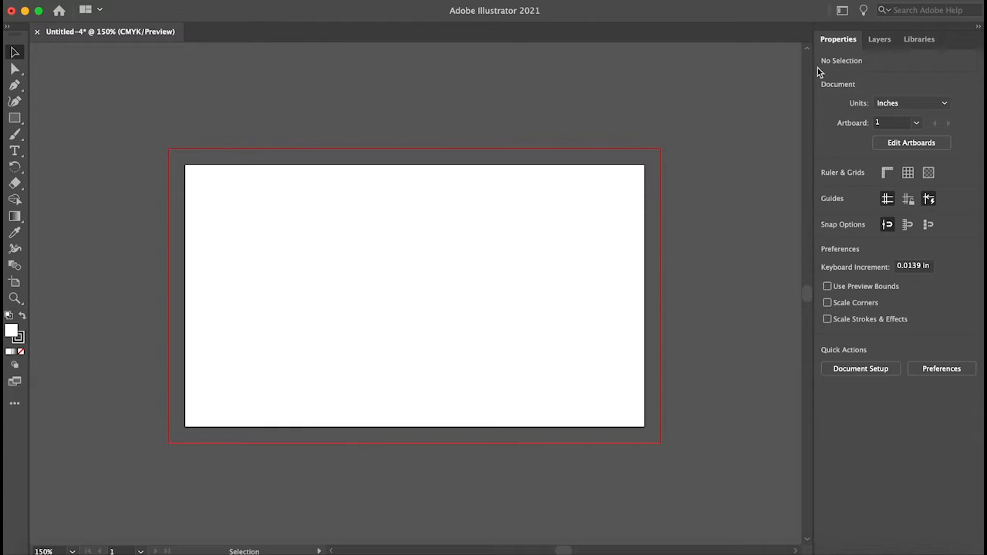
{"action": "left_click", "coordinate": [875, 372]}
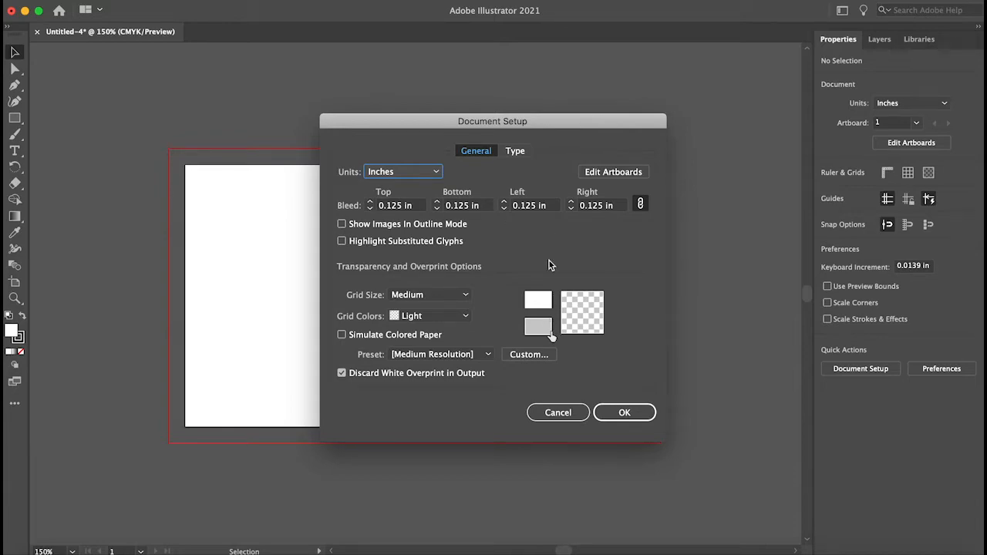
{"action": "left_click", "coordinate": [567, 411]}
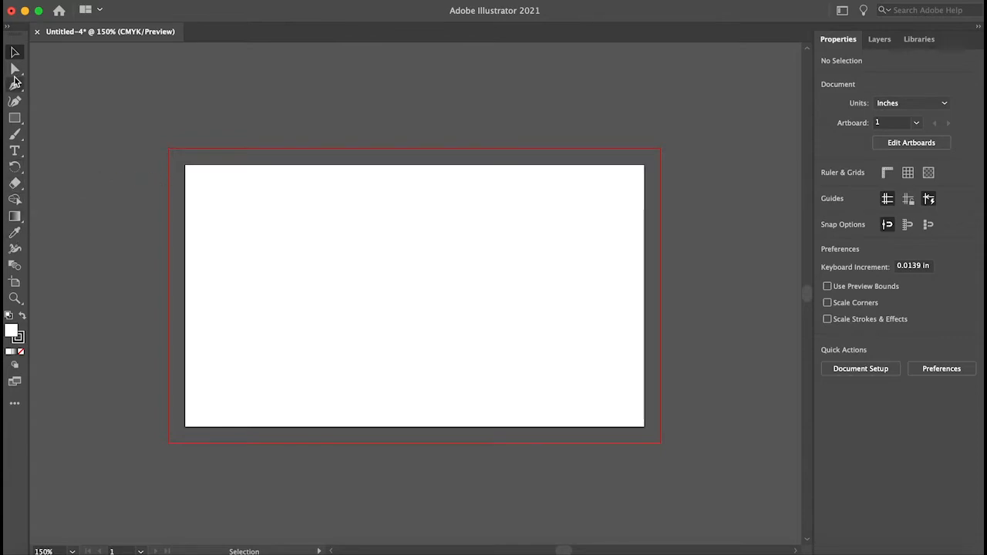
- Choose the Rectangle tool and set the fill colour to a dark blue in the Color Picker
{"action": "left_click", "coordinate": [14, 133]}
{"action": "left_click", "coordinate": [14, 118]}
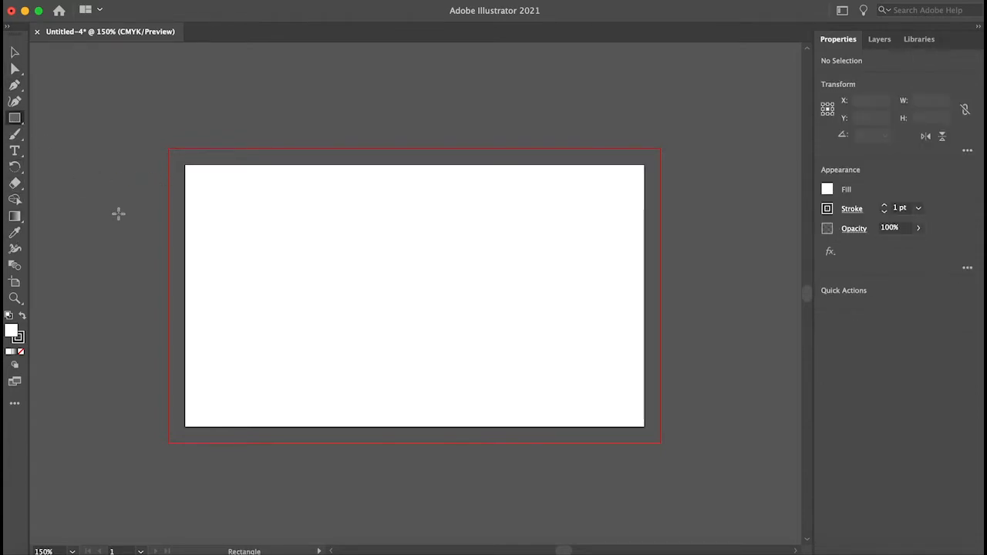
{"action": "left_click", "coordinate": [14, 118]}
{"action": "double_click", "coordinate": [9, 333]}
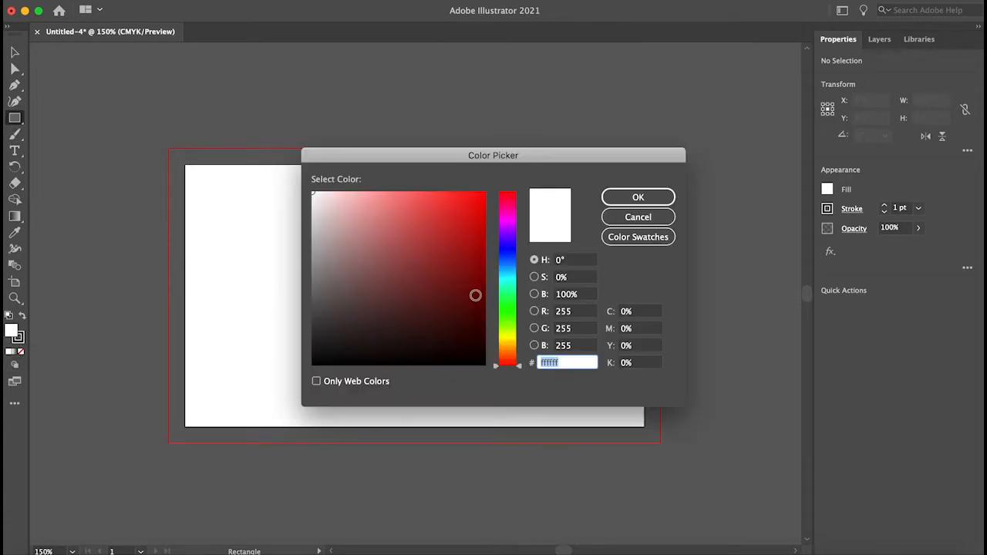
{"action": "left_click", "coordinate": [513, 246]}
{"action": "left_click_drag", "start_coordinate": [469, 244], "coordinate": [482, 224]}
{"action": "left_click", "coordinate": [640, 199]}
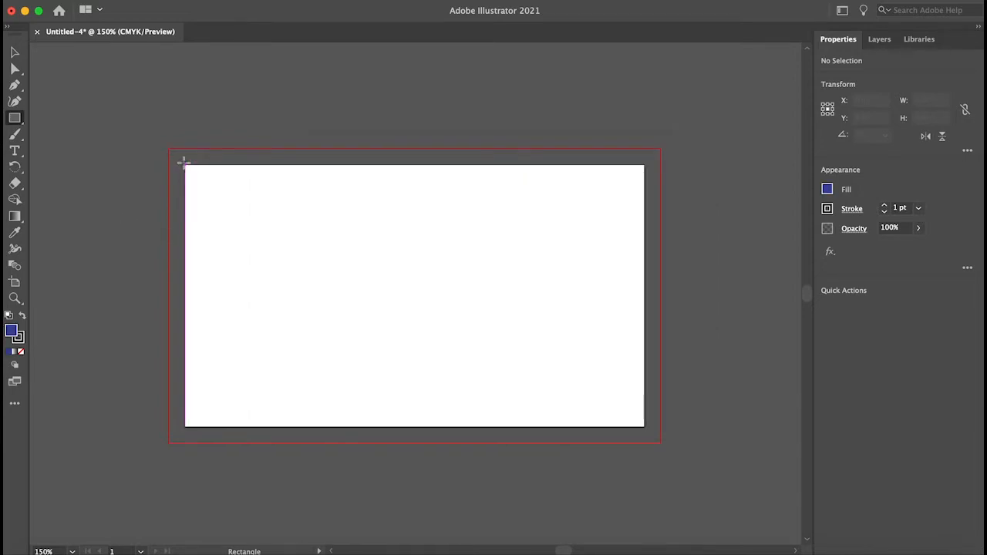
- Draw a dark blue rectangle about 3.8 x 1.7 in from the artboard's top-left bleed corner
{"action": "mouse_move", "coordinate": [184, 162]}
{"action": "left_mouse_down"}
{"action": "mouse_move", "coordinate": [772, 438]}
{"action": "mouse_move", "coordinate": [648, 373]}
{"action": "mouse_move", "coordinate": [683, 391]}
{"action": "left_mouse_up"}
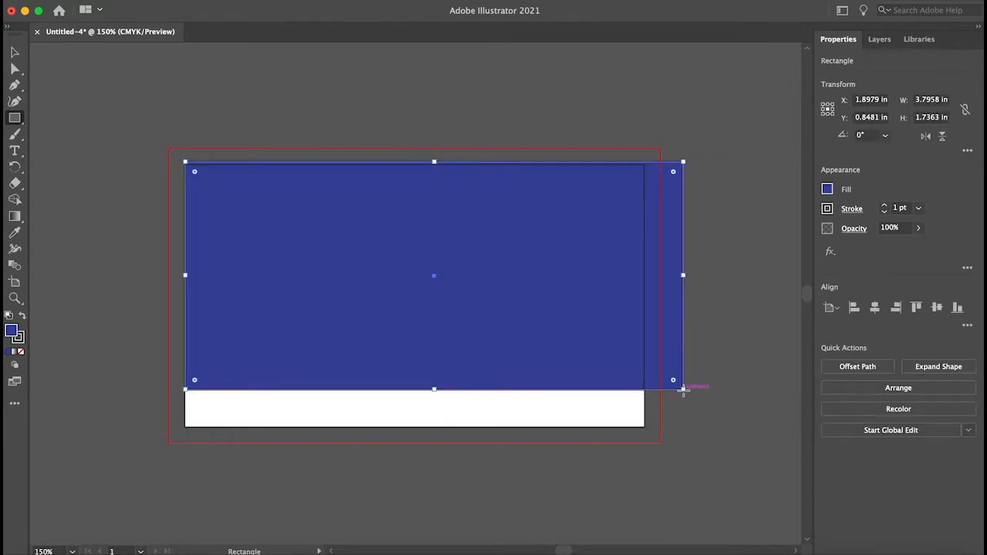
{"action": "left_click", "coordinate": [15, 53]}
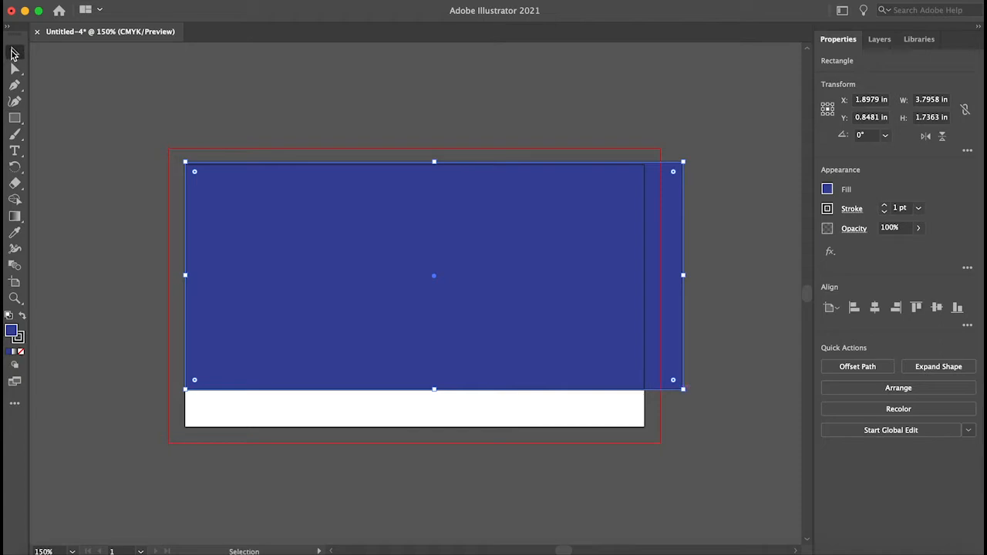
{"action": "left_click", "coordinate": [100, 172]}
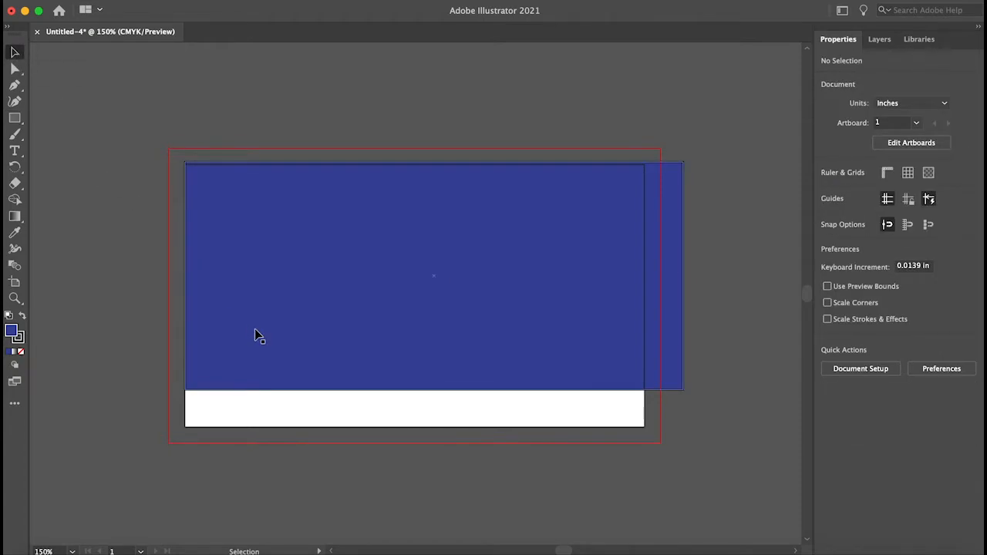
{"action": "left_click", "coordinate": [401, 306]}
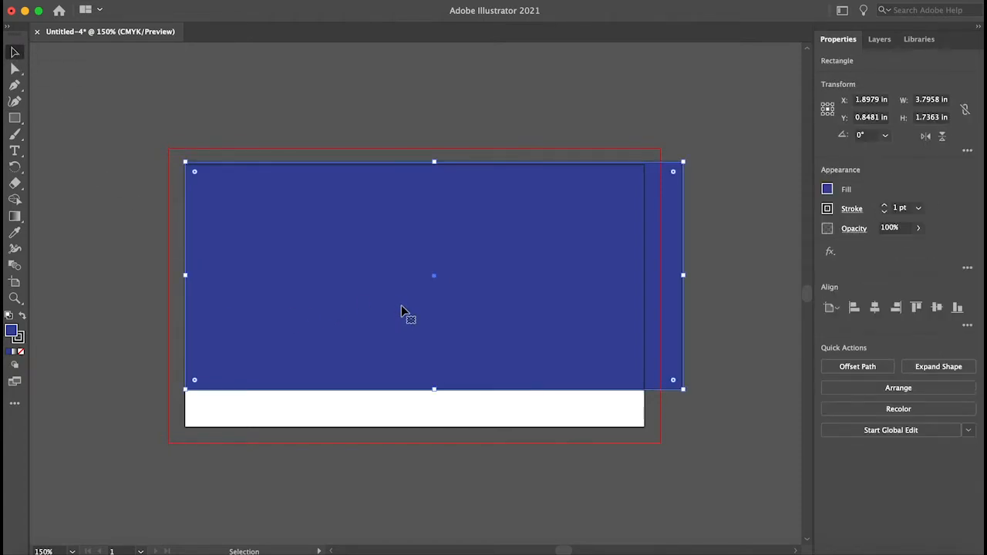
{"action": "left_click", "coordinate": [785, 279]}
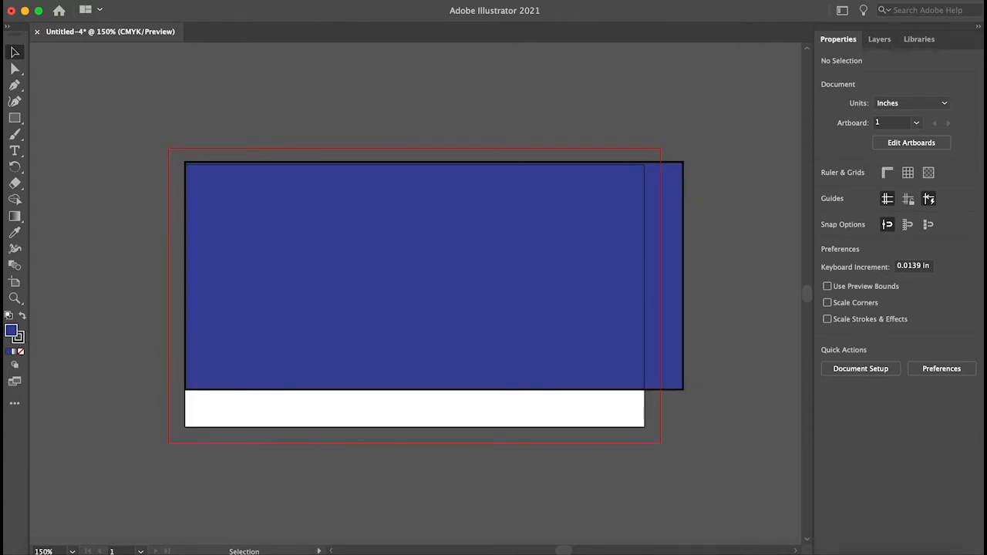
- Apply the Crop Marks effect to the dark blue rectangle, confirming a new effect instance
{"action": "left_click", "coordinate": [282, 0]}
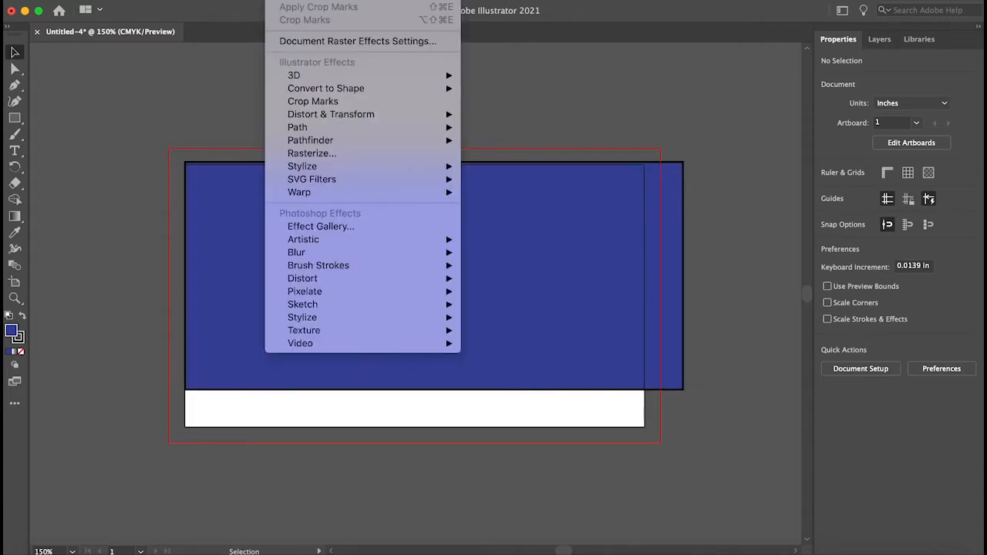
{"action": "left_click", "coordinate": [329, 102]}
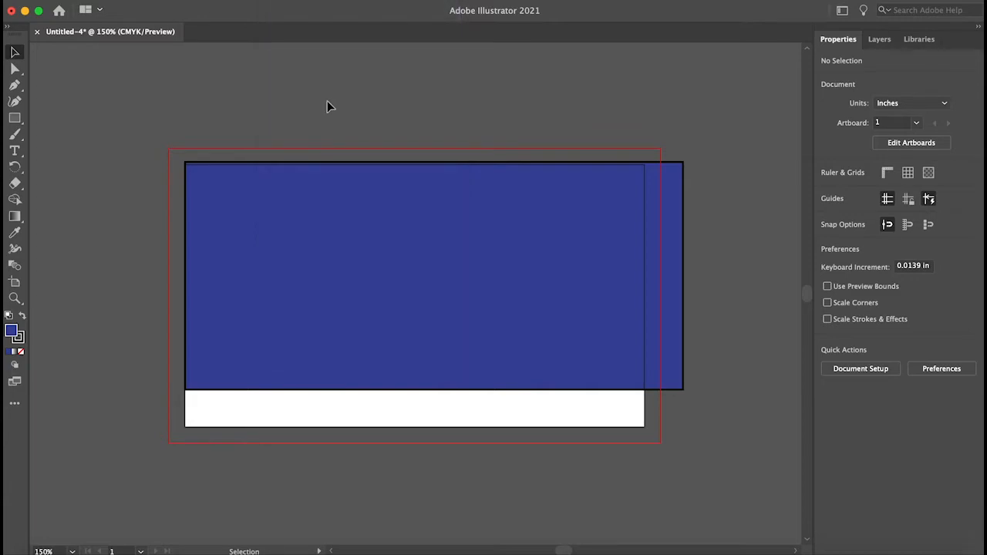
{"action": "left_click", "coordinate": [282, 1]}
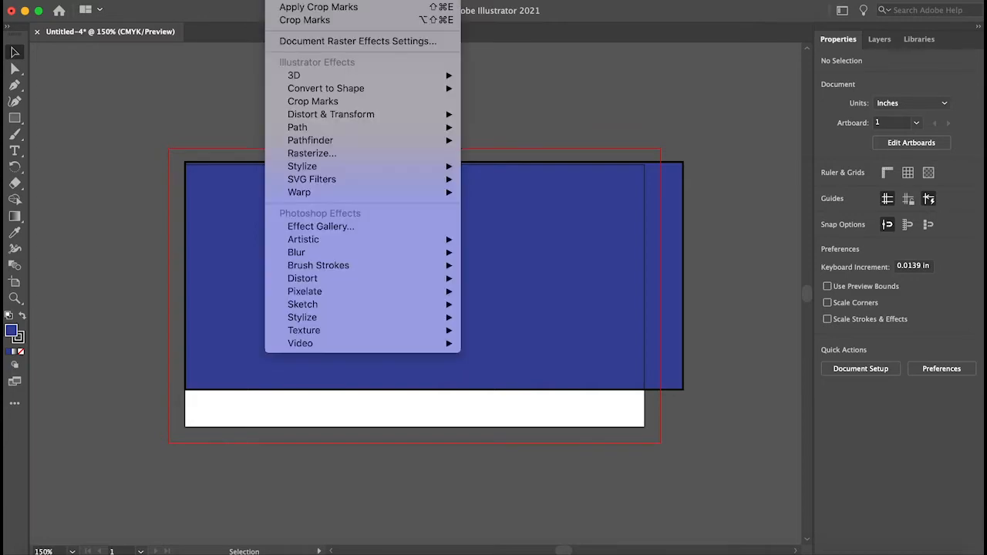
{"action": "mouse_move", "coordinate": [315, 90]}
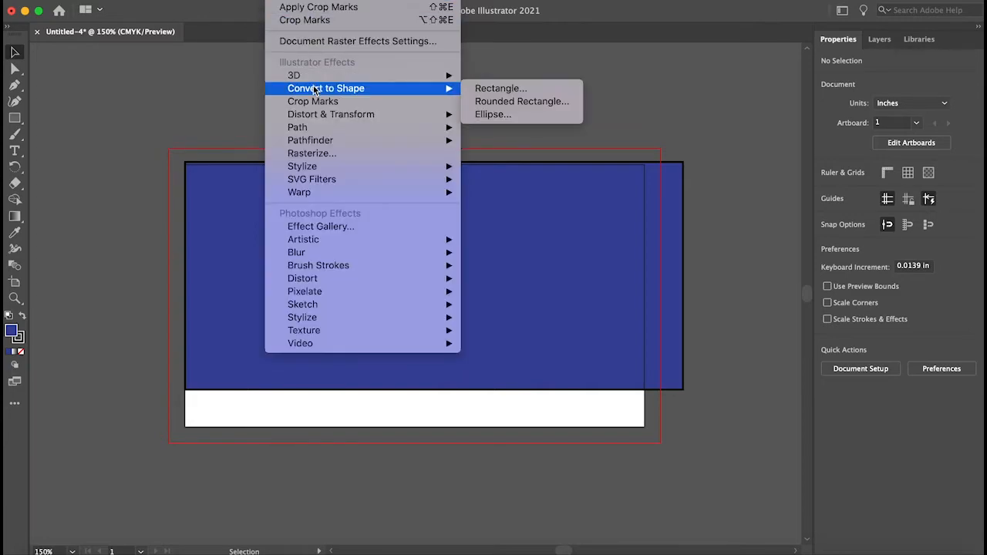
{"action": "left_click", "coordinate": [313, 8]}
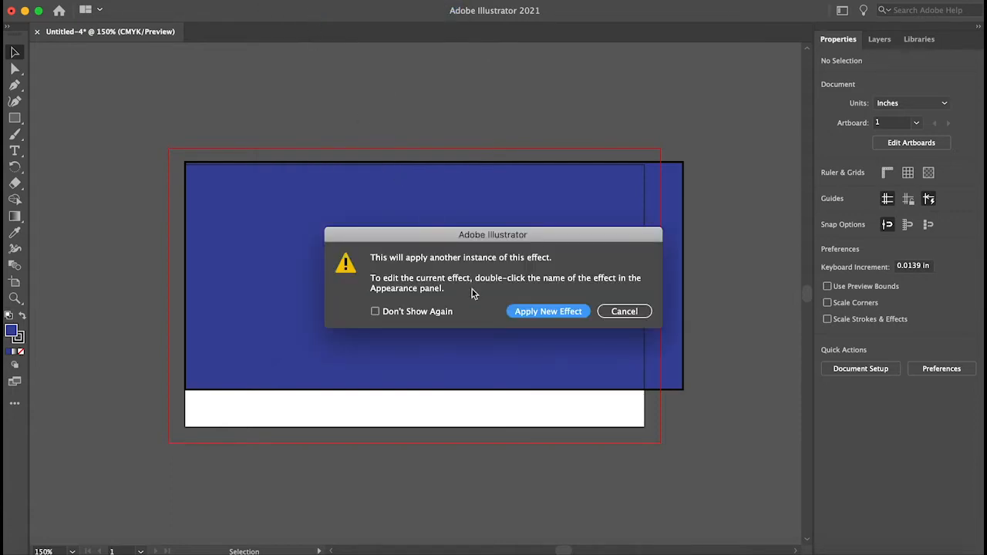
{"action": "left_click", "coordinate": [557, 313]}
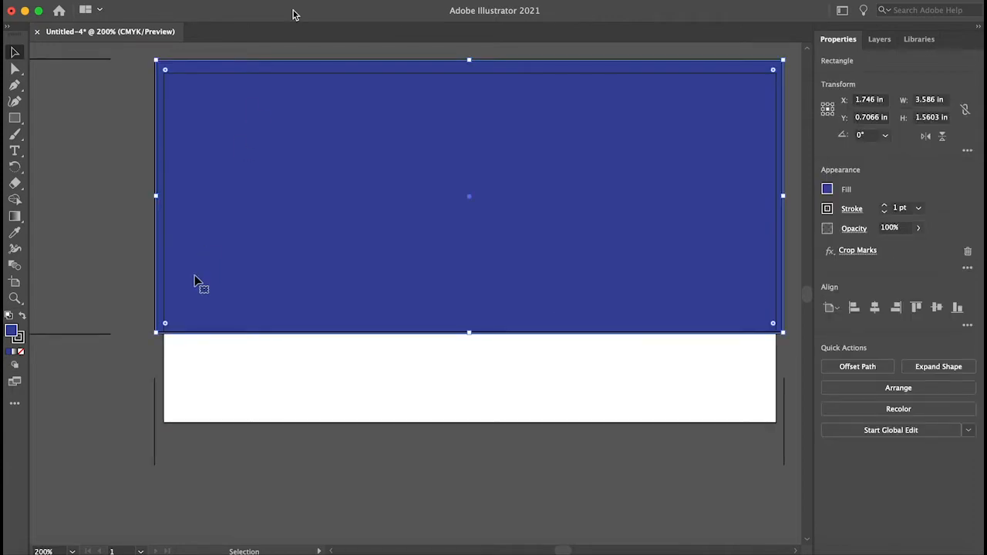
{"action": "scroll", "coordinate": [194, 275], "scroll_direction": "up", "scroll_amount": 3}
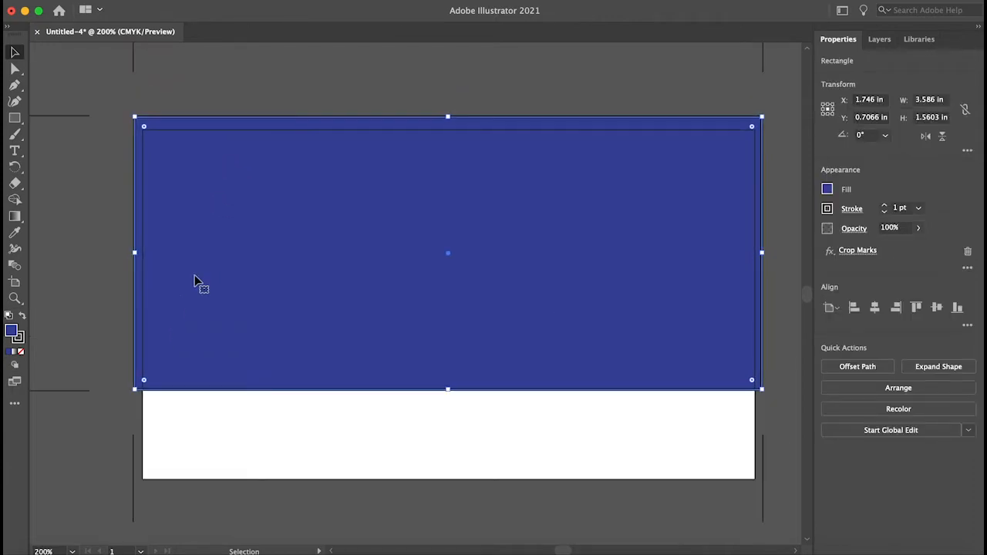
- Resize the dark blue rectangle by its corners and edges to fill the artboard at 3.5 x 2 in
{"action": "scroll", "coordinate": [194, 275], "scroll_direction": "right", "scroll_amount": 5}
{"action": "scroll", "coordinate": [195, 275], "scroll_direction": "left", "scroll_amount": 1}
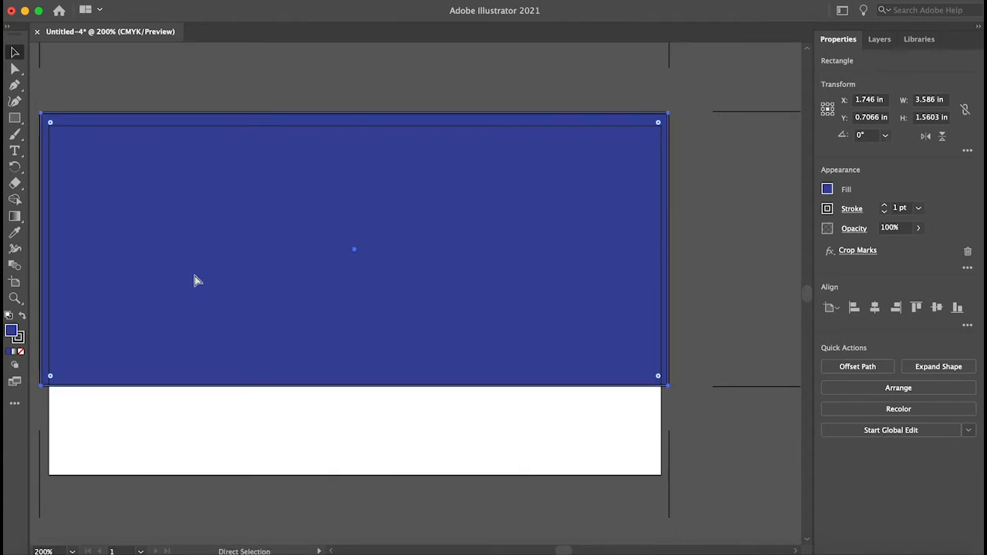
{"action": "key", "text": "super+minus"}
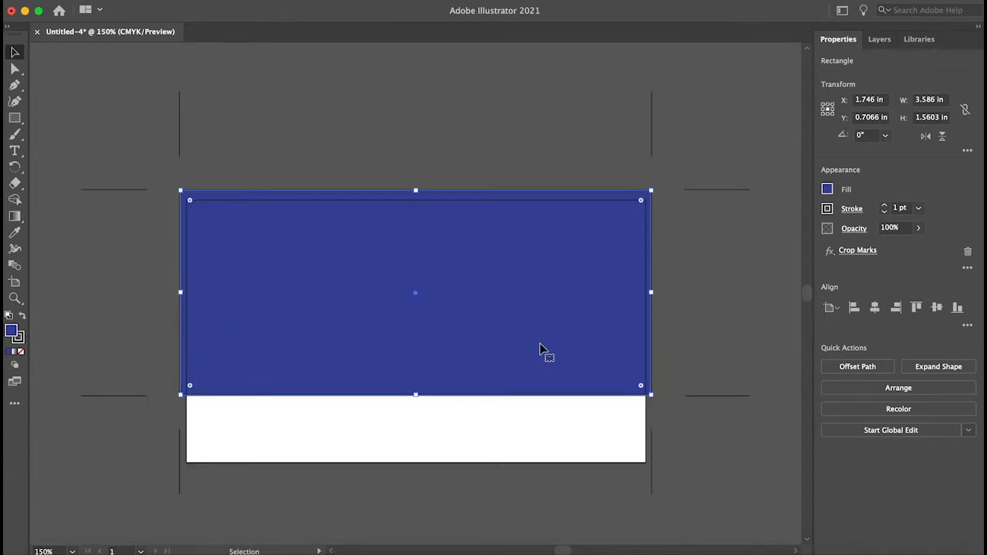
{"action": "scroll", "coordinate": [294, 262], "scroll_direction": "left", "scroll_amount": 5}
{"action": "scroll", "coordinate": [295, 262], "scroll_direction": "up", "scroll_amount": 2}
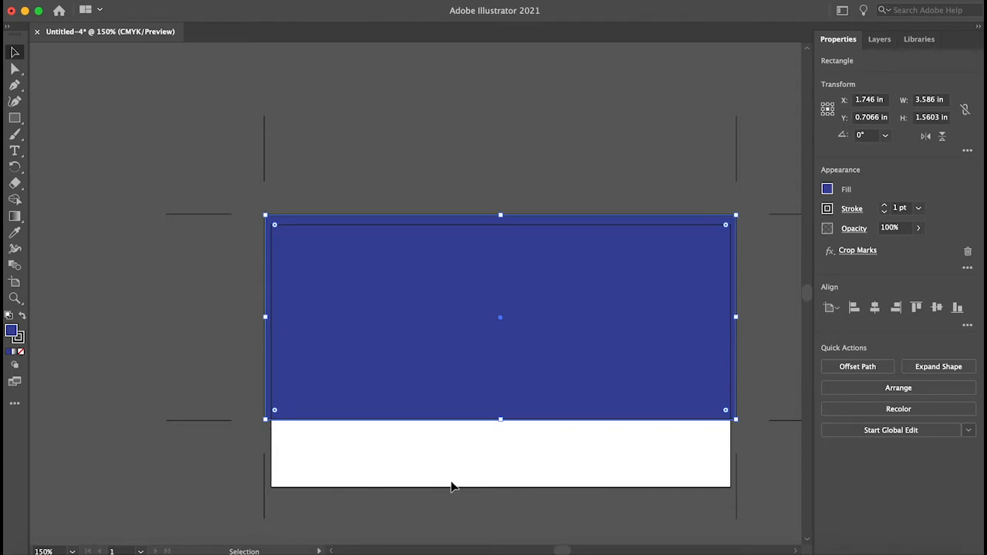
{"action": "left_click", "coordinate": [746, 445]}
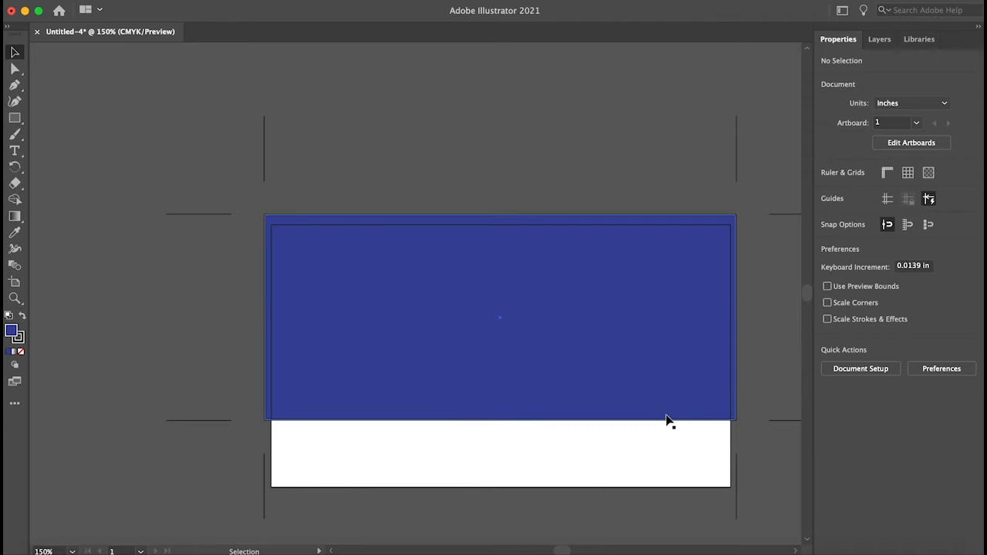
{"action": "left_click", "coordinate": [351, 358]}
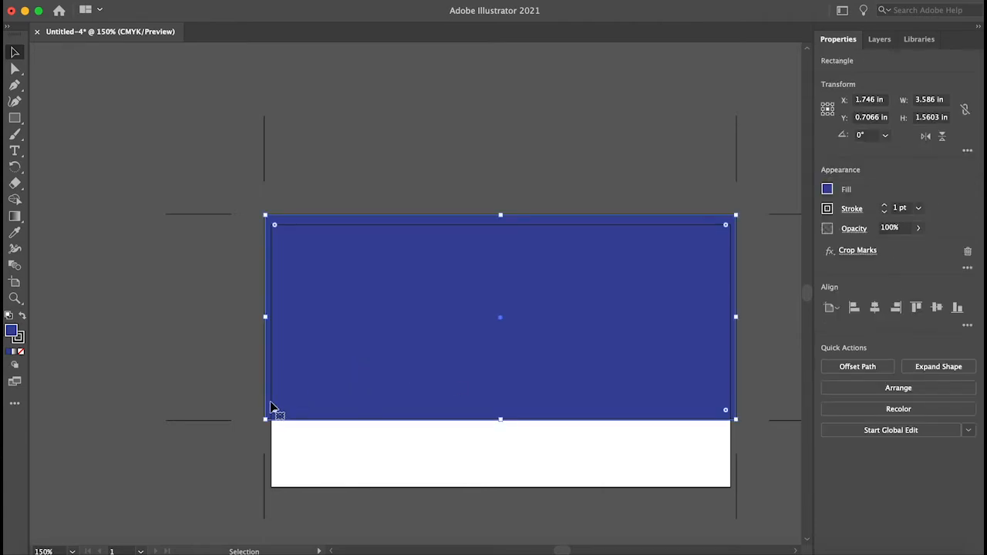
{"action": "left_click_drag", "start_coordinate": [266, 419], "coordinate": [271, 419]}
{"action": "left_click_drag", "start_coordinate": [271, 215], "coordinate": [272, 224]}
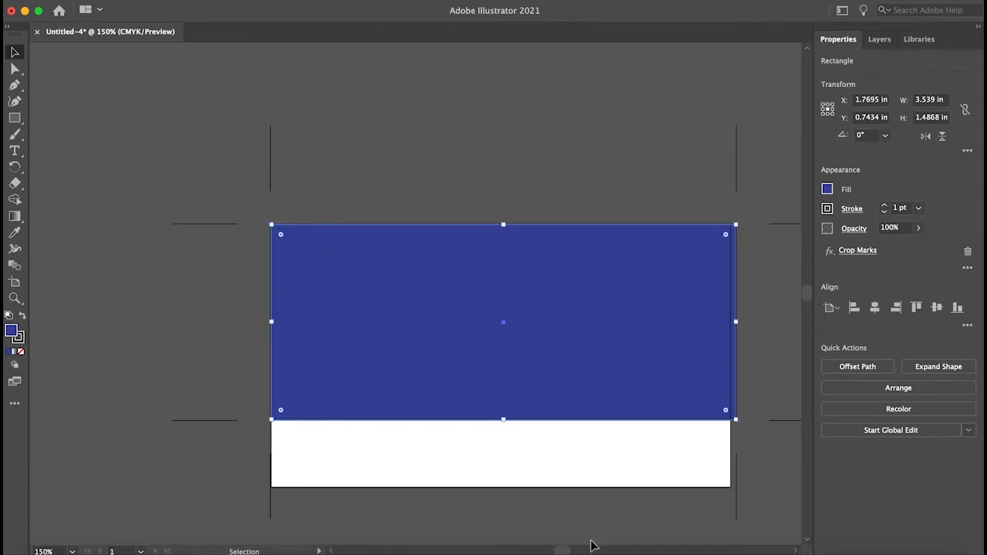
{"action": "left_click_drag", "start_coordinate": [506, 420], "coordinate": [509, 487]}
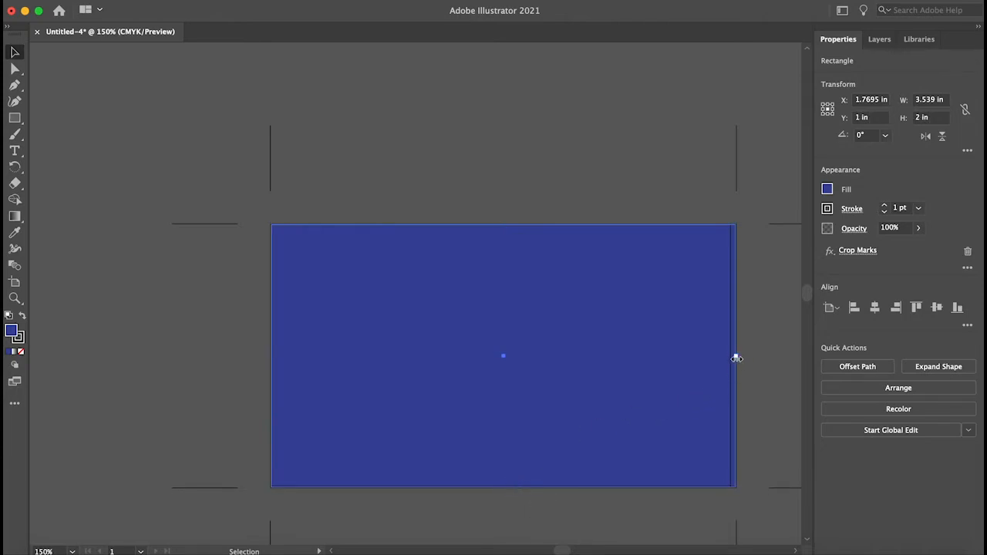
{"action": "left_click_drag", "start_coordinate": [737, 357], "coordinate": [732, 357]}
- Deselect everything and reapply the Crop Marks effect as a new instance
{"action": "scroll", "coordinate": [591, 137], "scroll_direction": "down", "scroll_amount": 5}
{"action": "scroll", "coordinate": [591, 137], "scroll_direction": "right", "scroll_amount": 2}
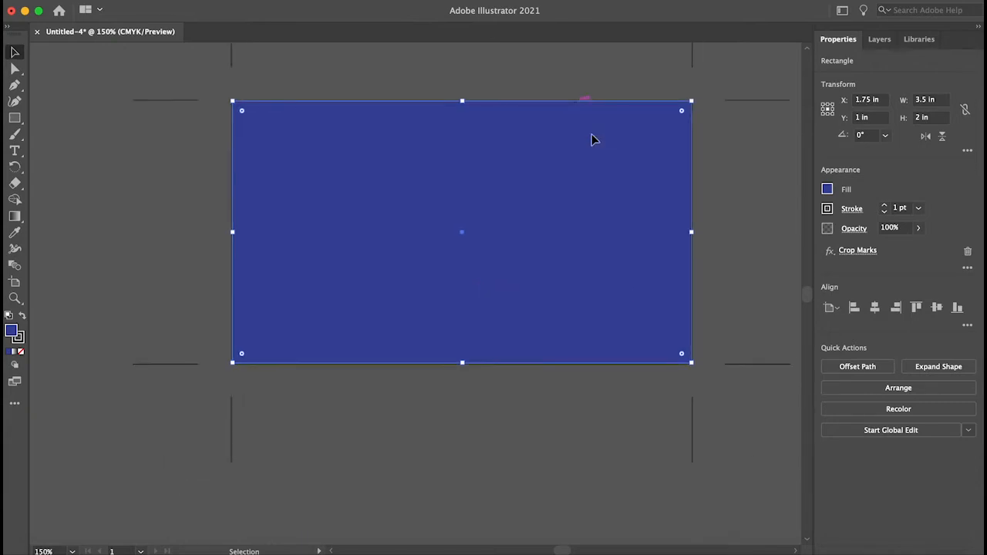
{"action": "left_click", "coordinate": [704, 172]}
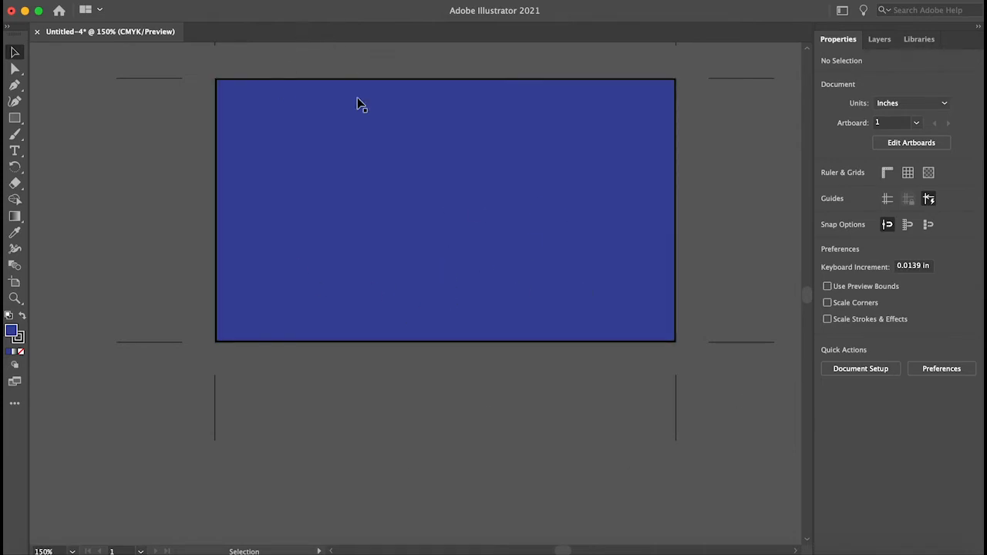
{"action": "left_click", "coordinate": [286, 1]}
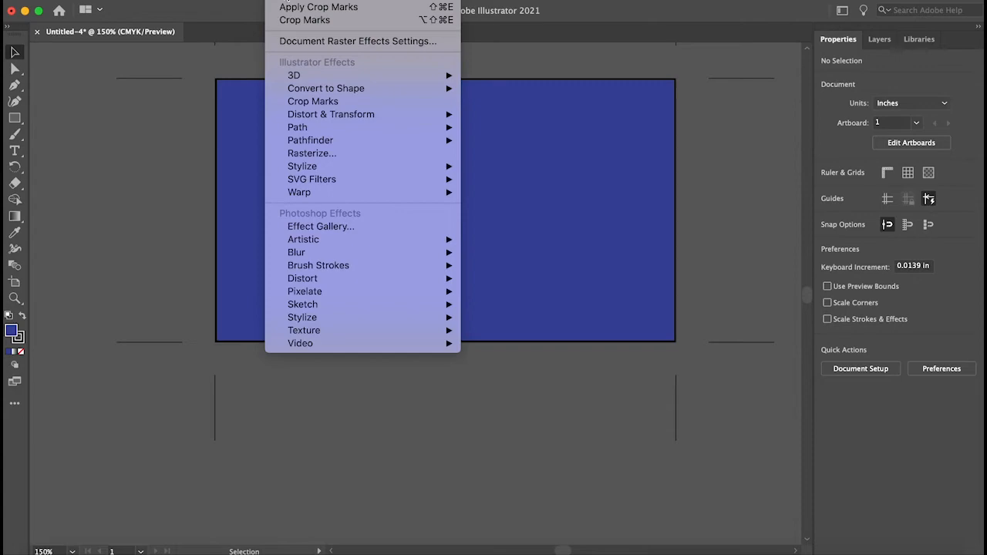
{"action": "left_click", "coordinate": [292, 7]}
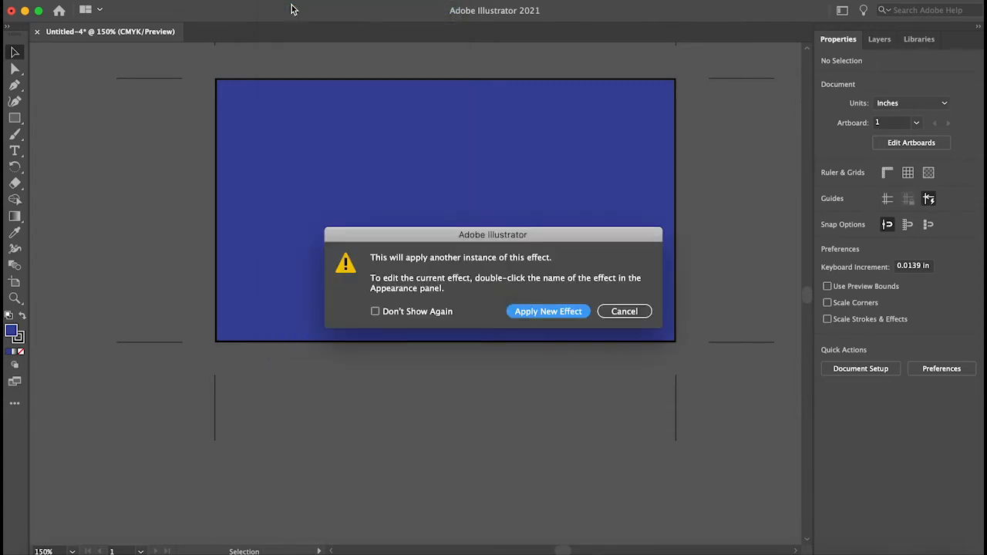
{"action": "left_click", "coordinate": [549, 313]}
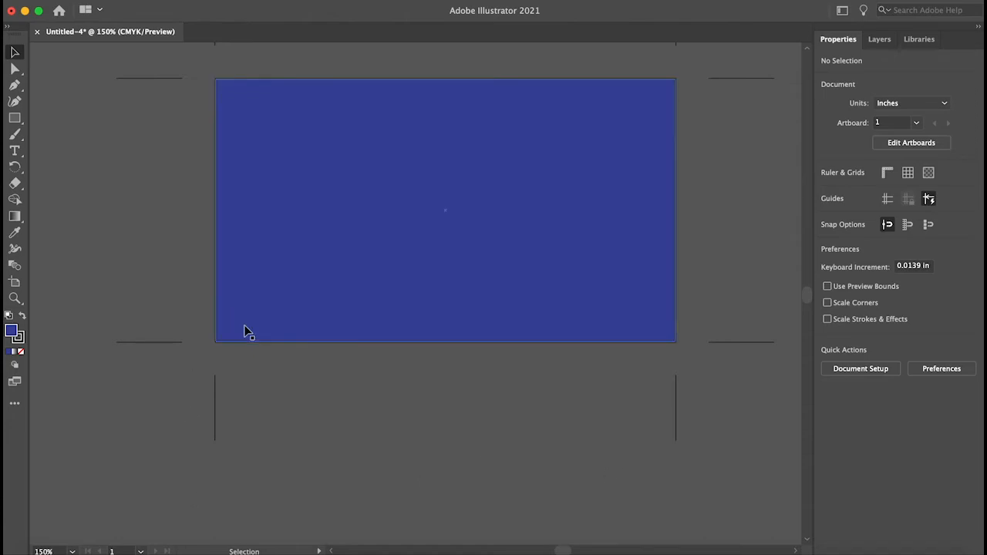
{"action": "scroll", "coordinate": [247, 332], "scroll_direction": "up", "scroll_amount": 3}
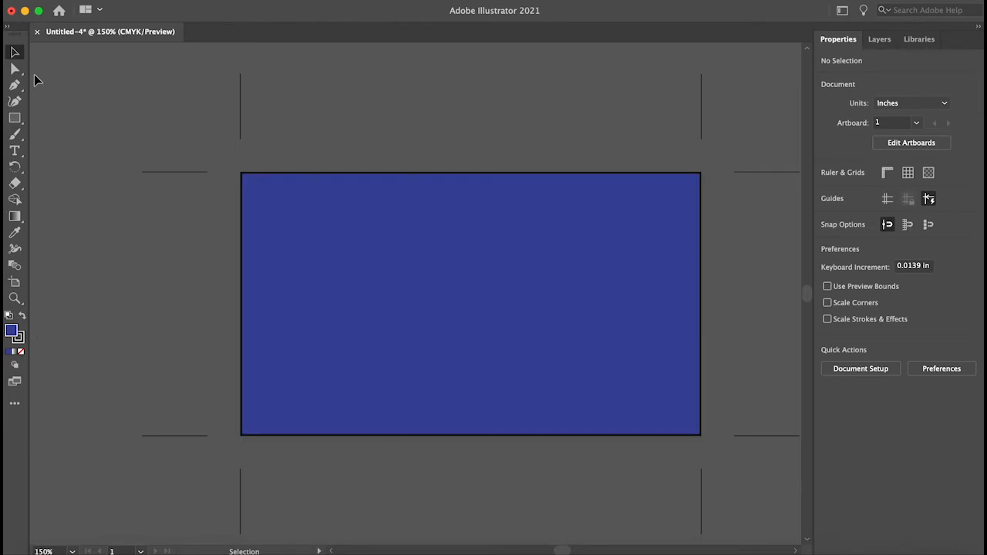
- Draw a horizontal band rectangle about 3.6 x 0.45 in across the middle of the card
{"action": "left_click", "coordinate": [15, 119]}
{"action": "left_click", "coordinate": [16, 124]}
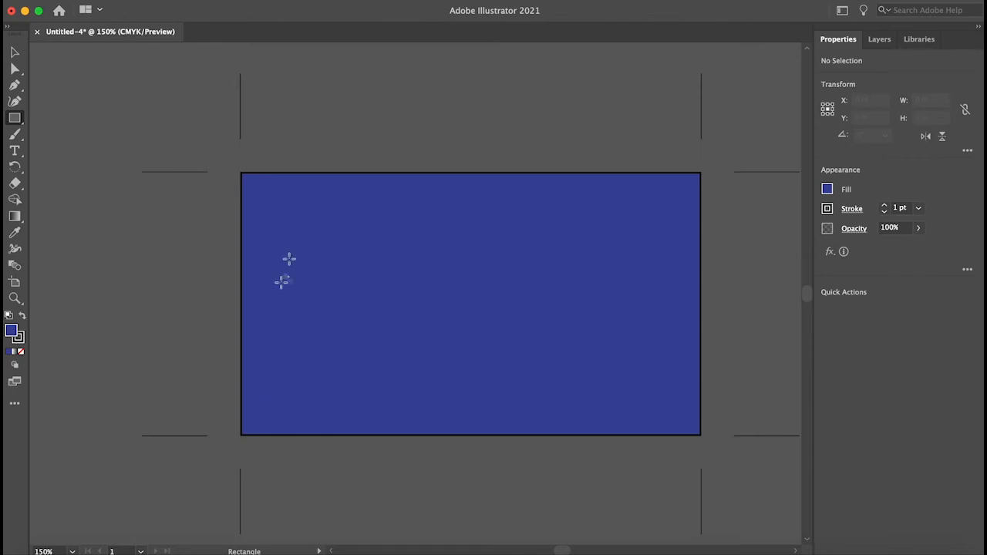
{"action": "left_click", "coordinate": [17, 55]}
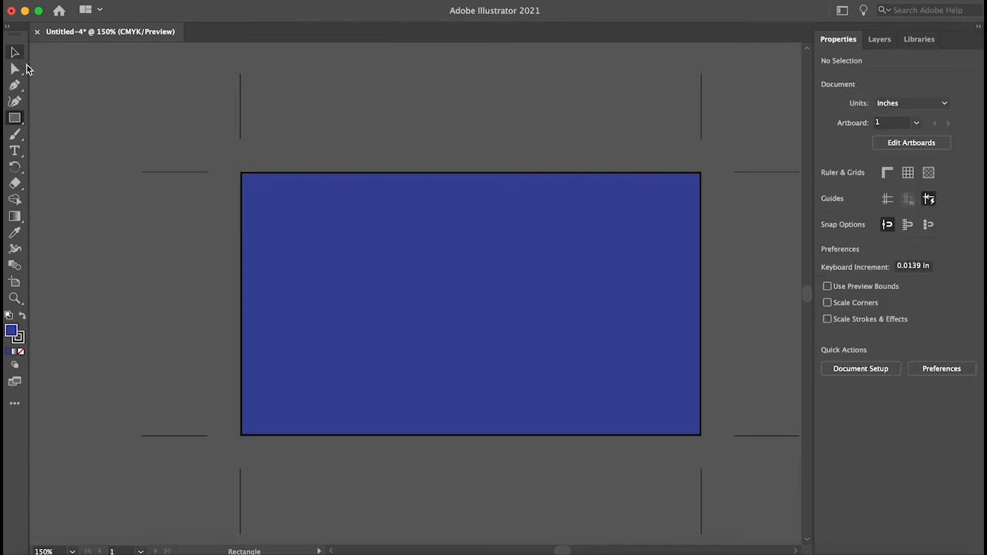
{"action": "left_click", "coordinate": [15, 118]}
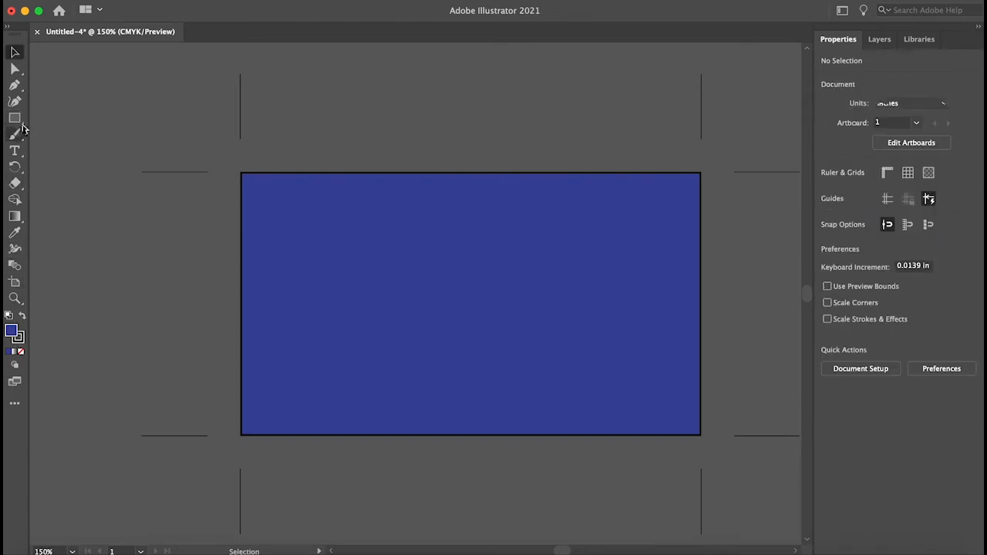
{"action": "left_click_drag", "start_coordinate": [202, 278], "coordinate": [677, 337]}
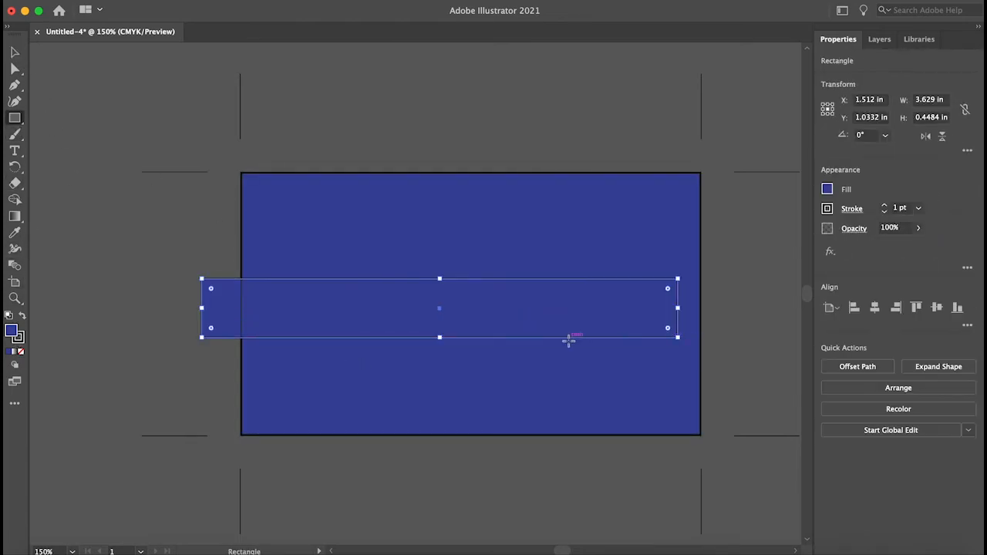
- Set the band's fill colour to a bright pink in the Color Picker
{"action": "double_click", "coordinate": [11, 330]}
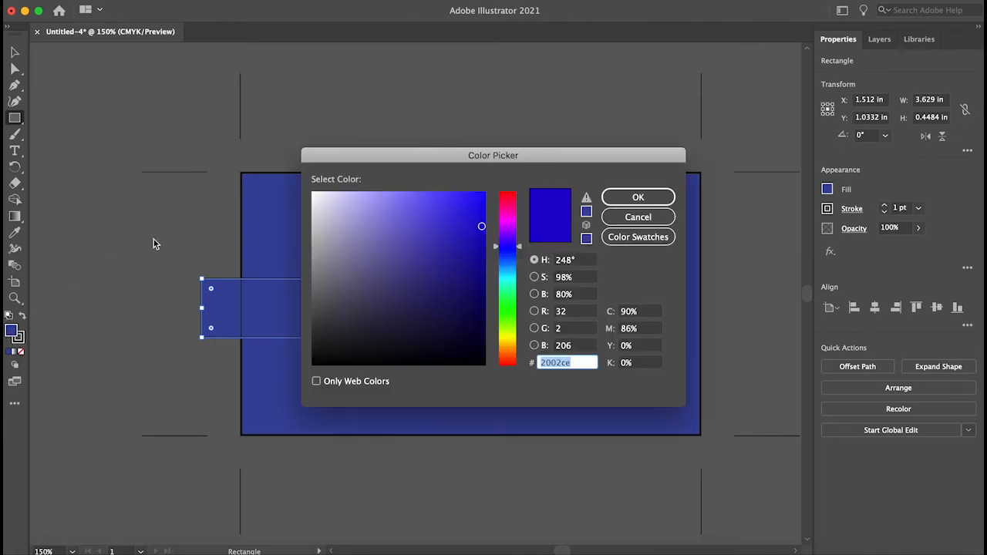
{"action": "left_click", "coordinate": [390, 240]}
{"action": "left_click", "coordinate": [508, 210]}
{"action": "left_click", "coordinate": [459, 223]}
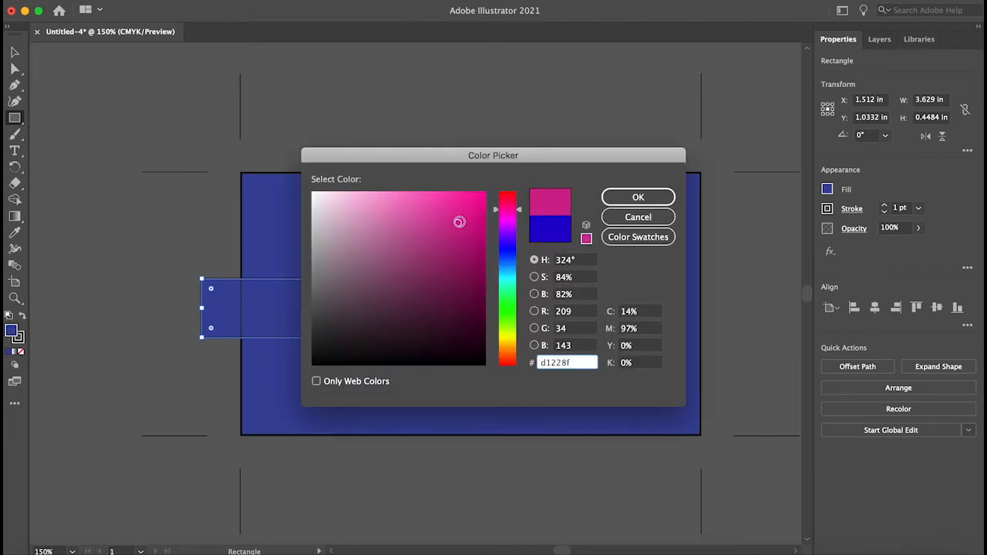
{"action": "left_click", "coordinate": [476, 199]}
{"action": "left_click", "coordinate": [637, 198]}
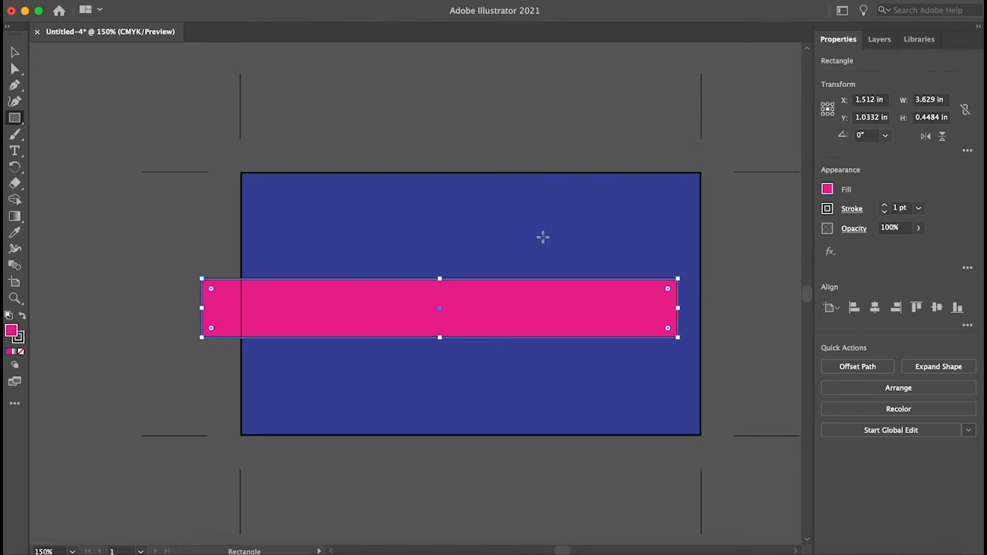
{"action": "left_click", "coordinate": [200, 198]}
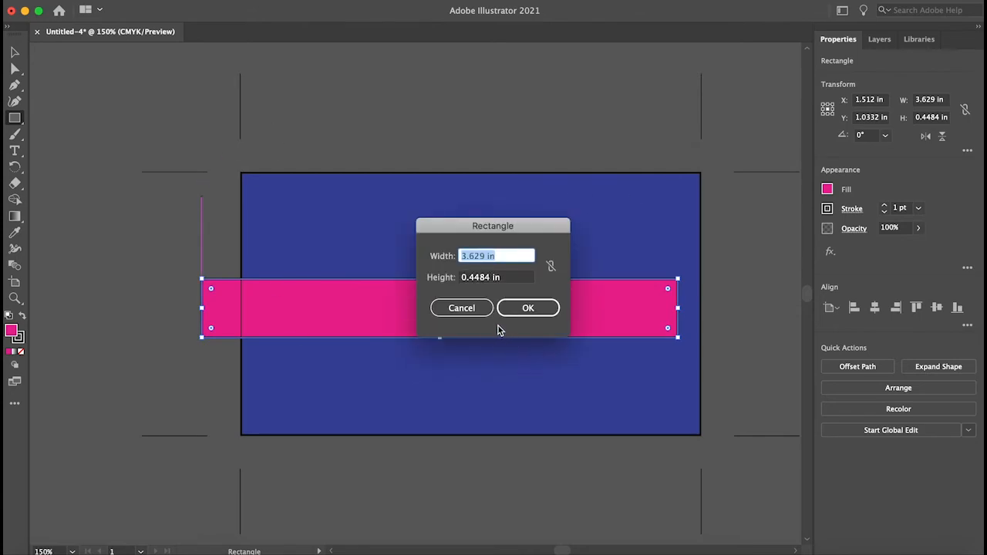
{"action": "left_click", "coordinate": [462, 310]}
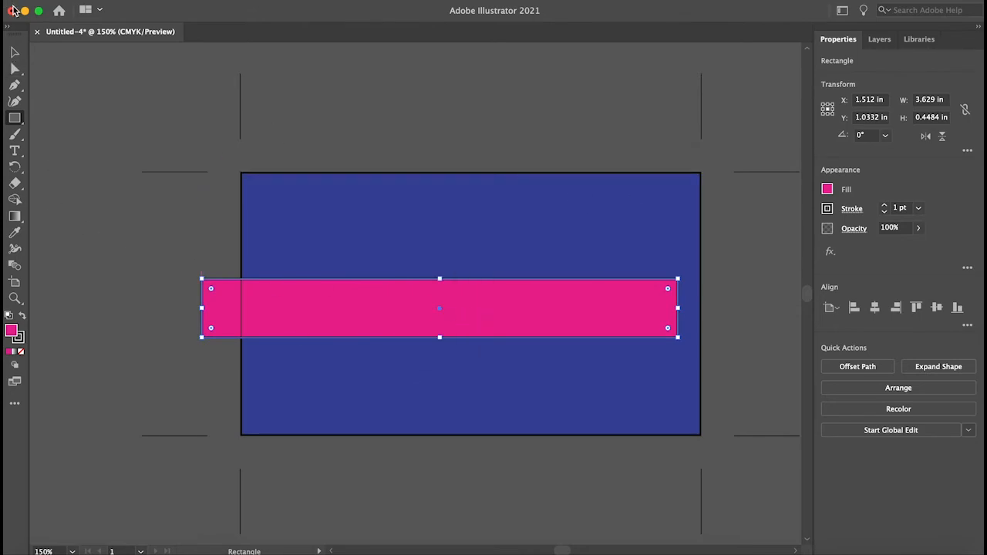
- Create a text area on the pink band and type Business Card
{"action": "left_click", "coordinate": [15, 51]}
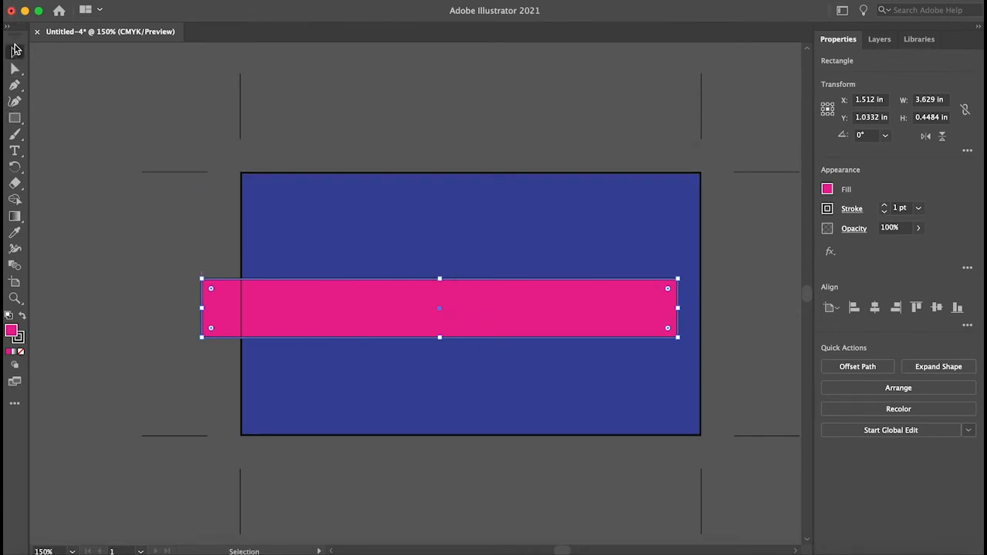
{"action": "left_click", "coordinate": [15, 151]}
{"action": "left_click_drag", "start_coordinate": [284, 287], "coordinate": [554, 316]}
{"action": "type", "text": "JS"}
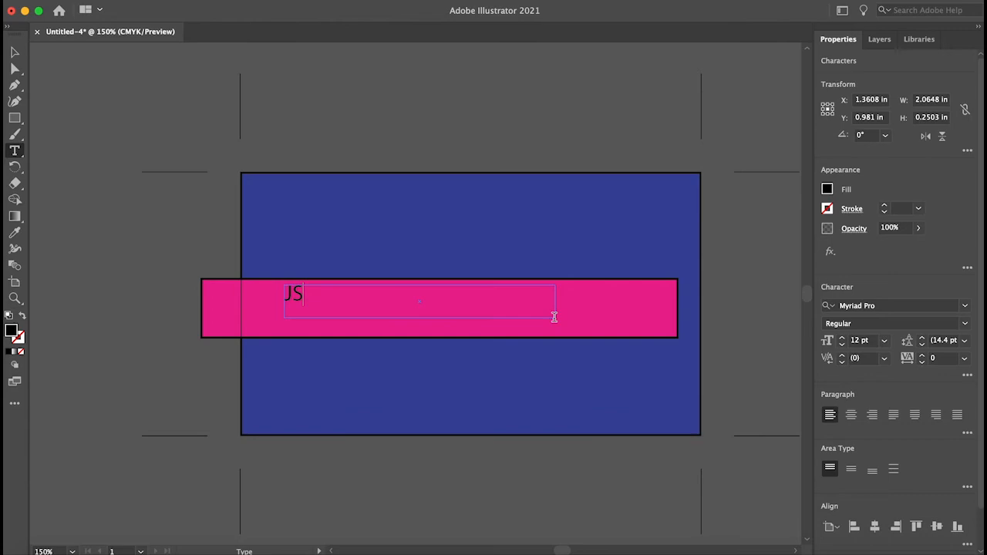
{"action": "type", "text": "sine"}
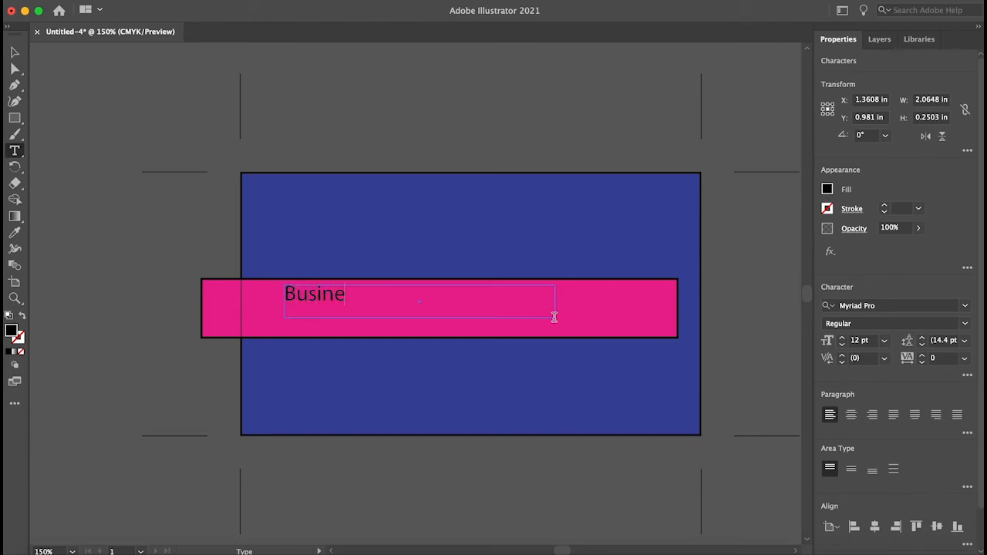
{"action": "type", "text": "ss Card"}
- Select all the Business Card text and set its fill colour to white
{"action": "key", "text": "super+a"}
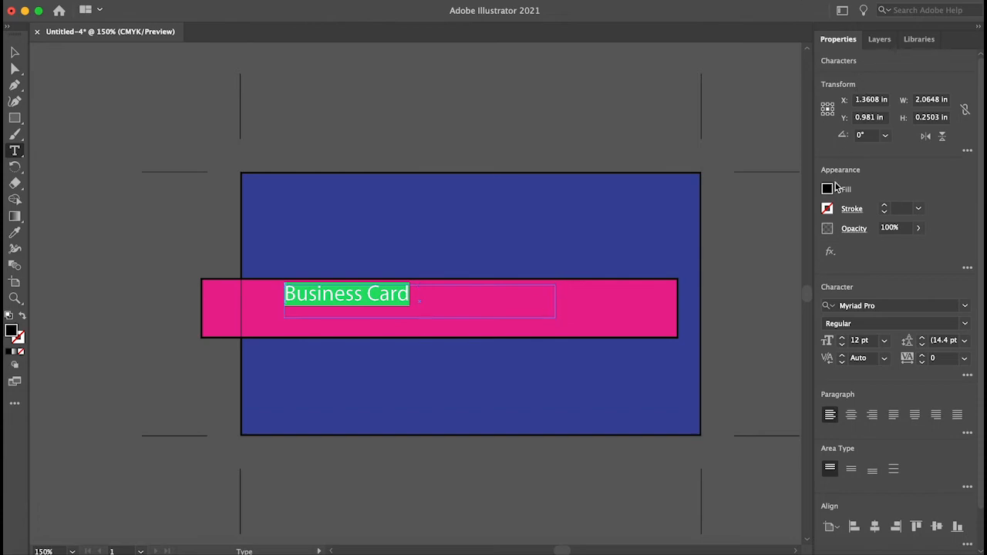
{"action": "left_click", "coordinate": [828, 190]}
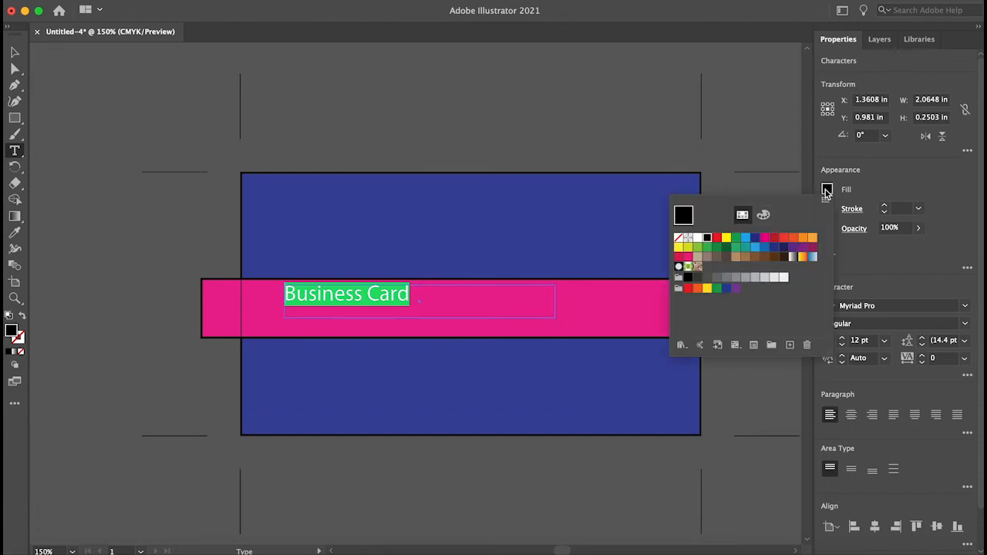
{"action": "left_click", "coordinate": [702, 238]}
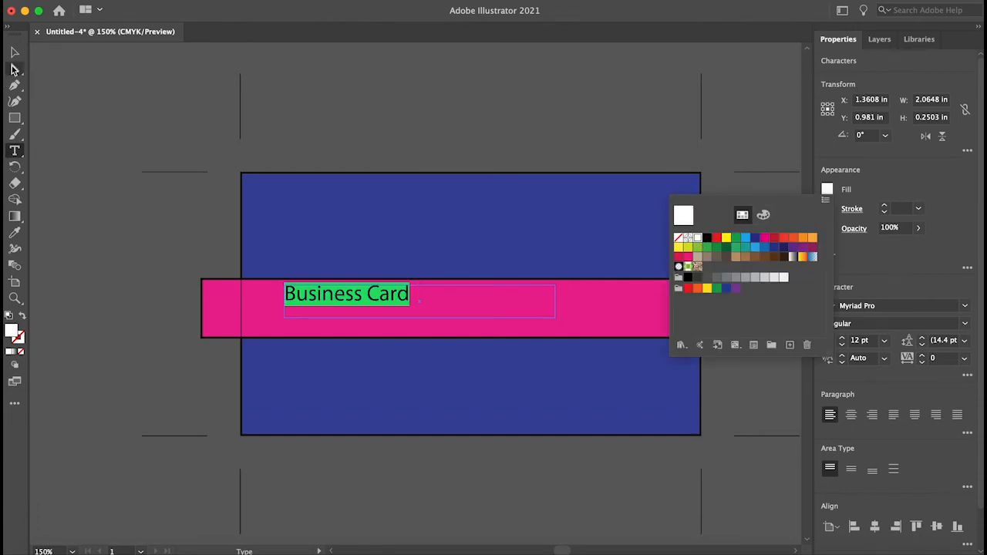
{"action": "left_click", "coordinate": [75, 293]}
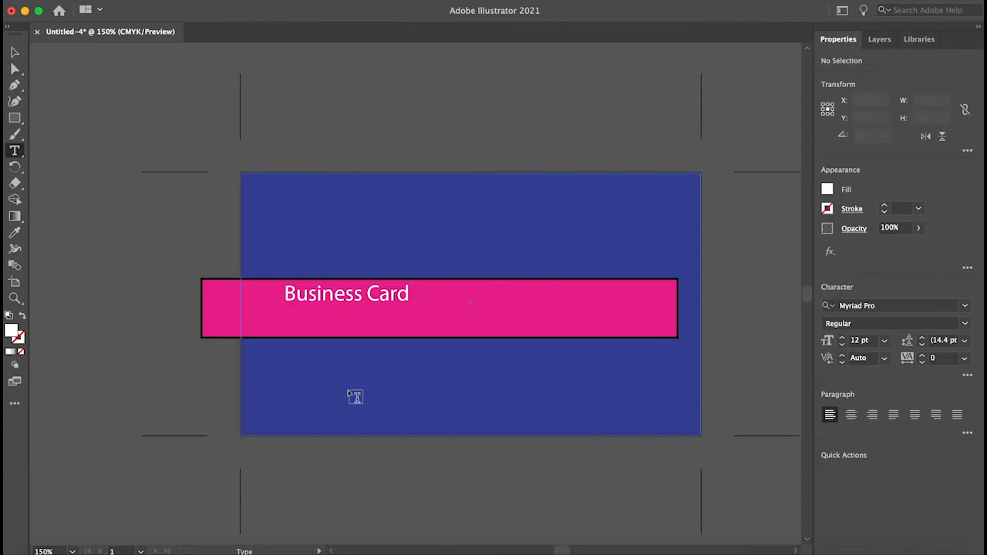
{"action": "left_click", "coordinate": [234, 338]}
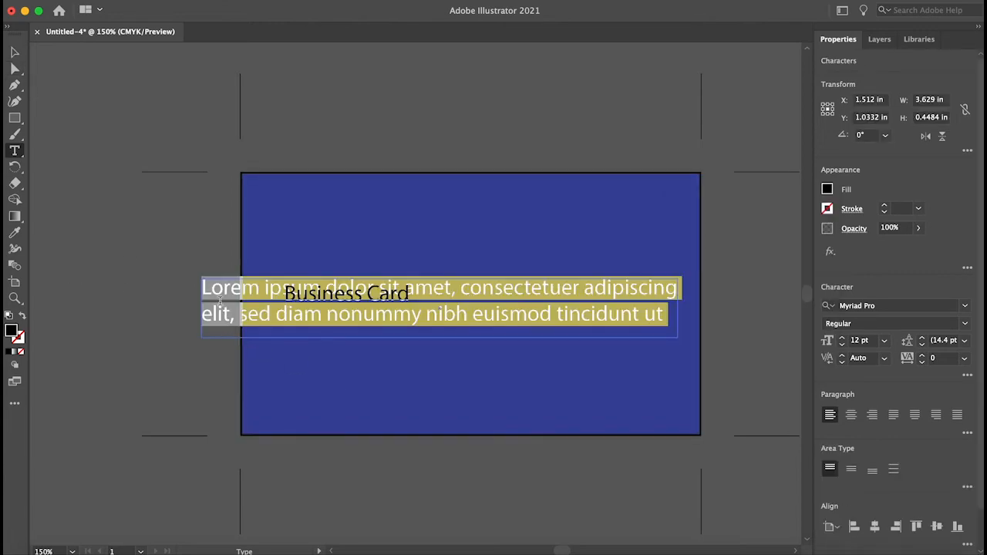
{"action": "key", "text": "Escape"}
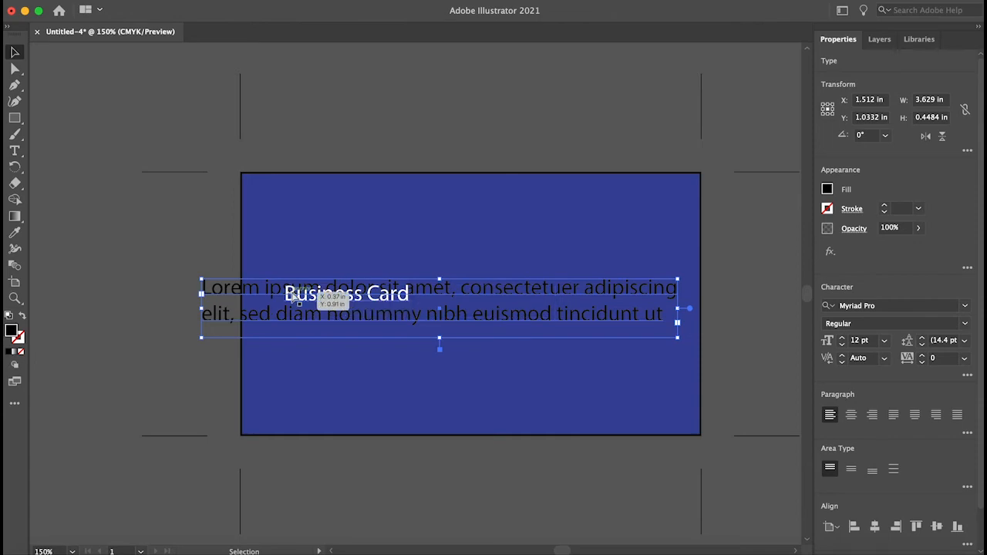
{"action": "key", "text": "super+z"}
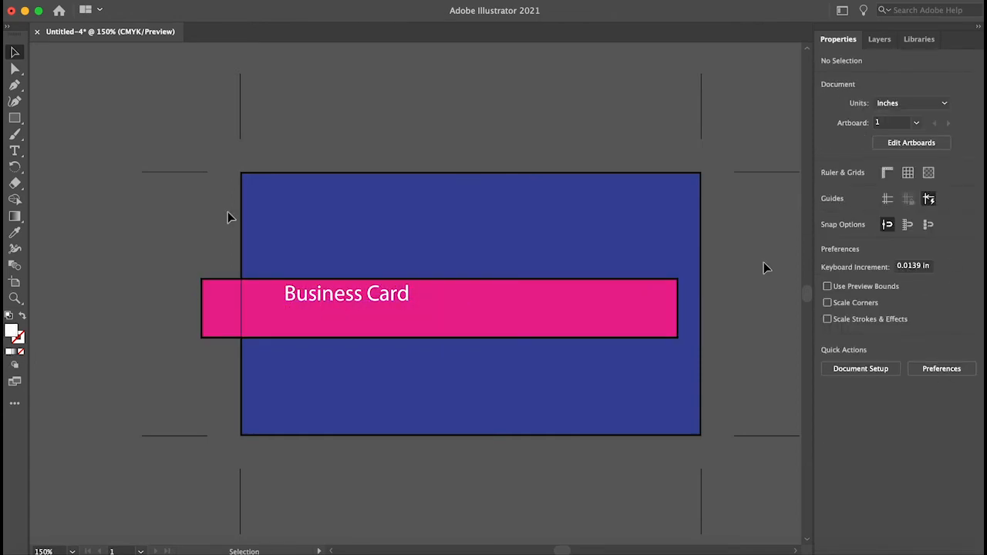
- Remove the stroke from the pink band by setting its stroke colour to None
{"action": "left_click", "coordinate": [208, 330]}
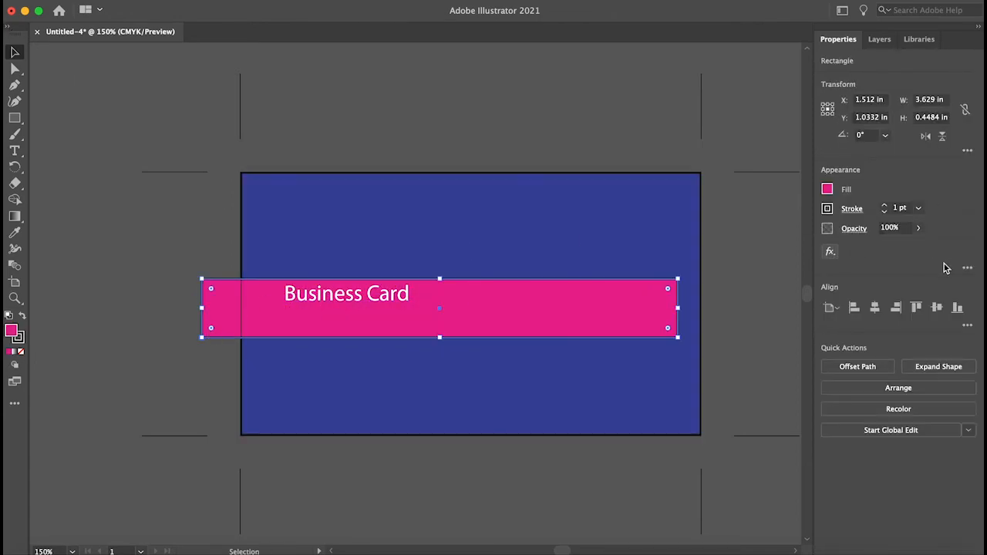
{"action": "left_click", "coordinate": [884, 212]}
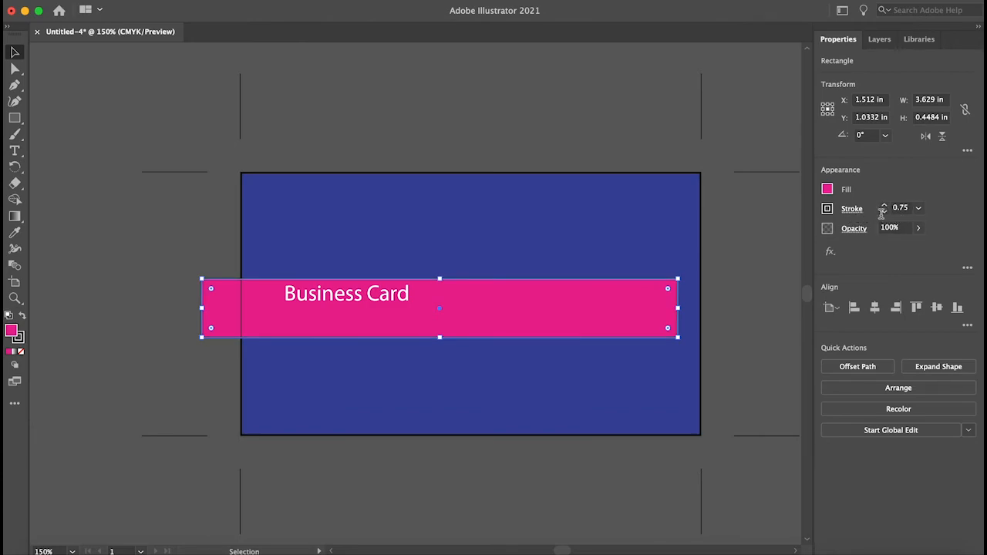
{"action": "left_click", "coordinate": [848, 212]}
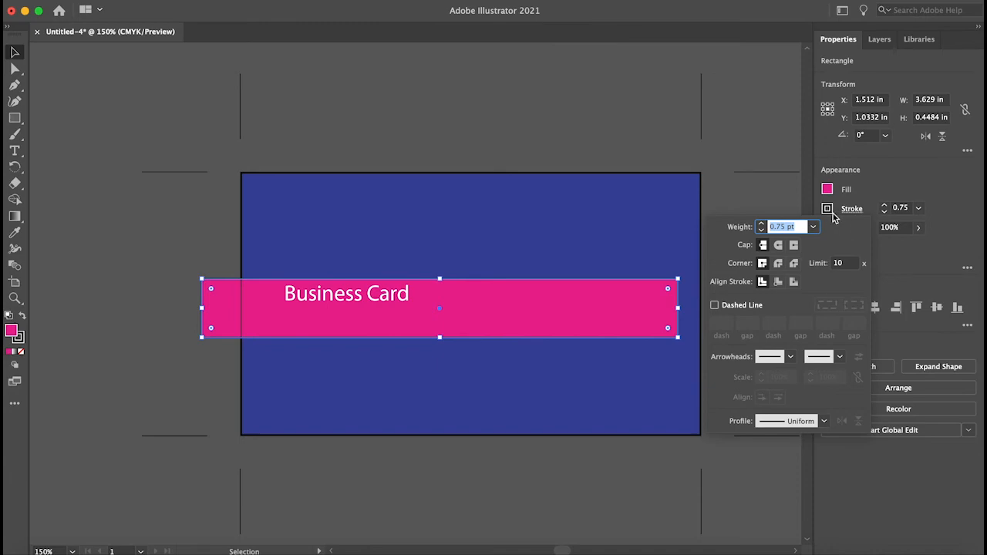
{"action": "left_click", "coordinate": [827, 209]}
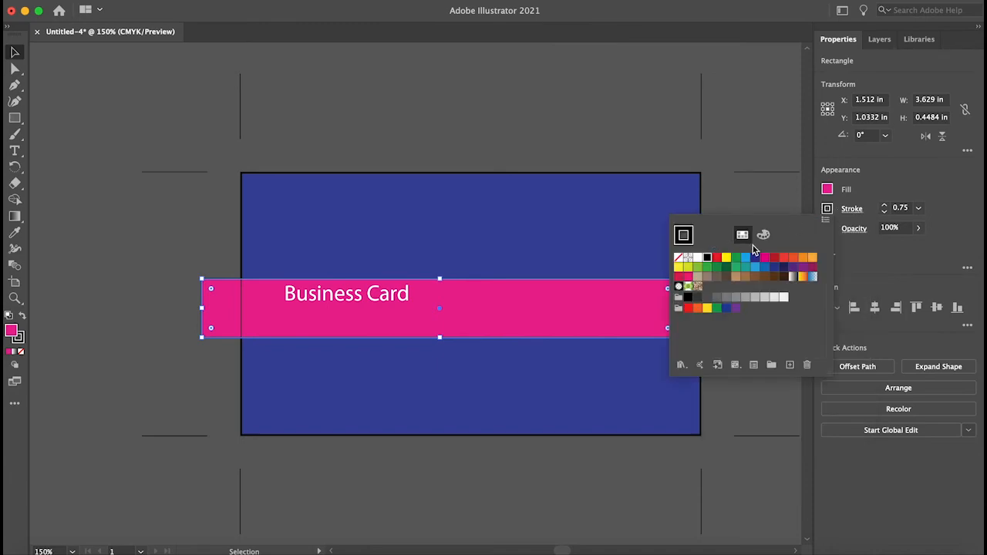
{"action": "left_click", "coordinate": [678, 257]}
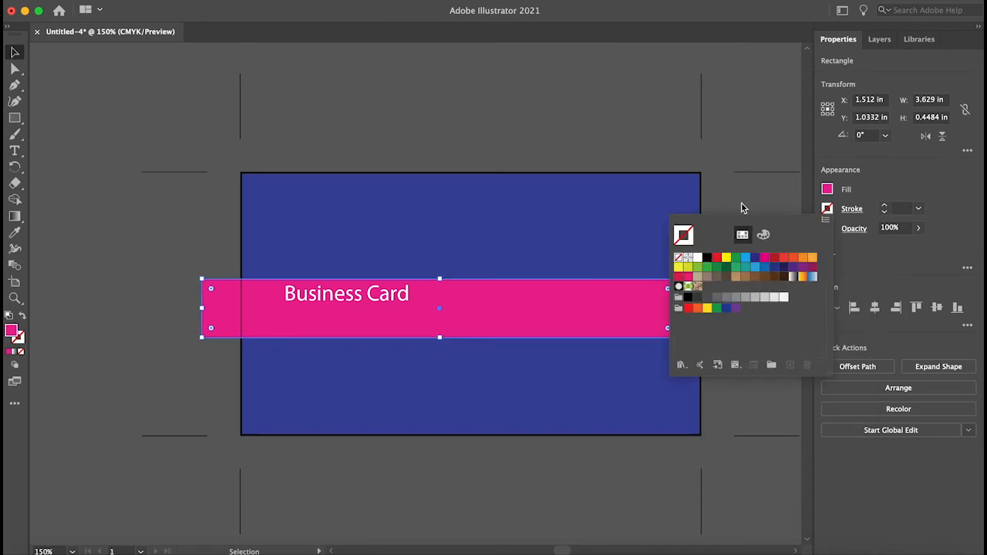
{"action": "left_click", "coordinate": [750, 297]}
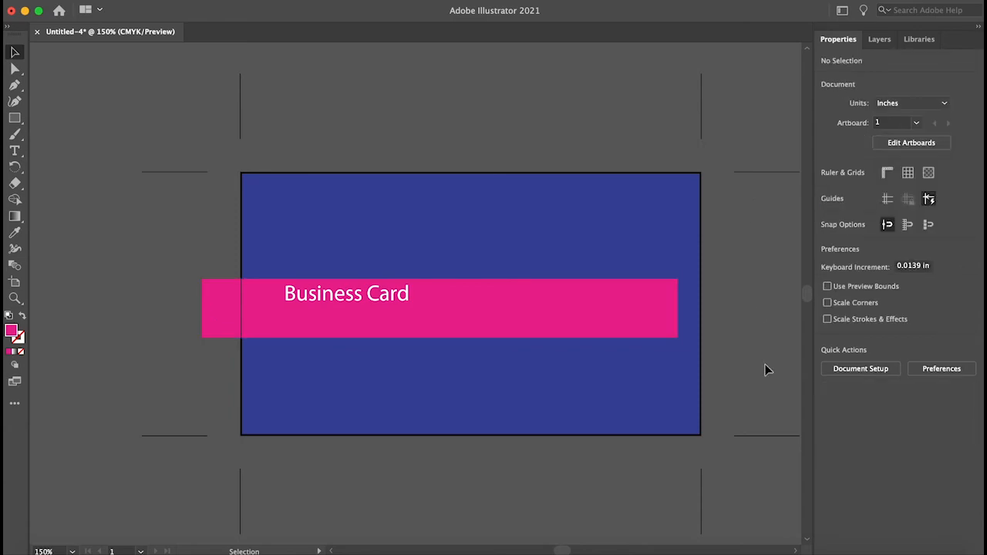
- Remove the stroke from the dark blue background rectangle by setting its stroke to None
{"action": "left_click", "coordinate": [699, 256]}
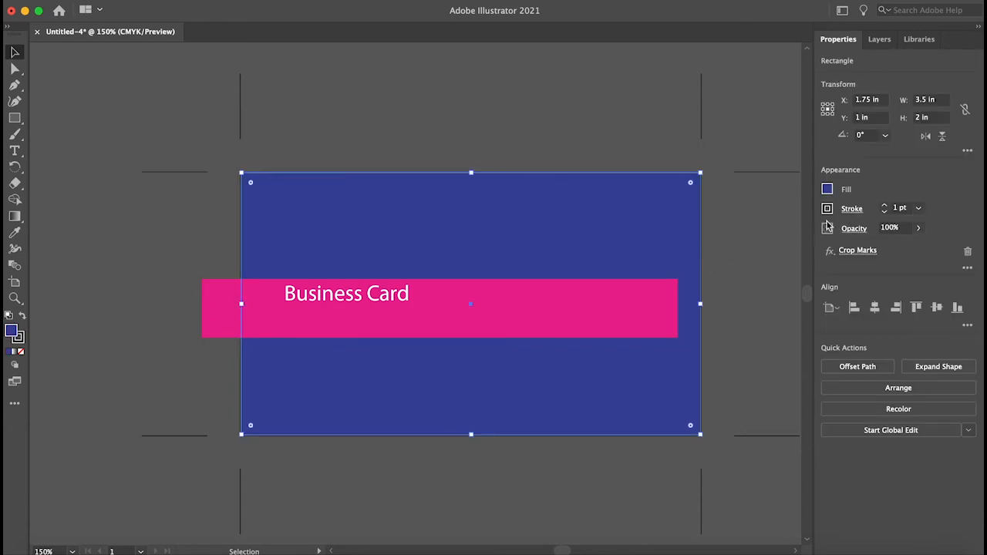
{"action": "left_click", "coordinate": [827, 208]}
{"action": "left_click", "coordinate": [678, 257]}
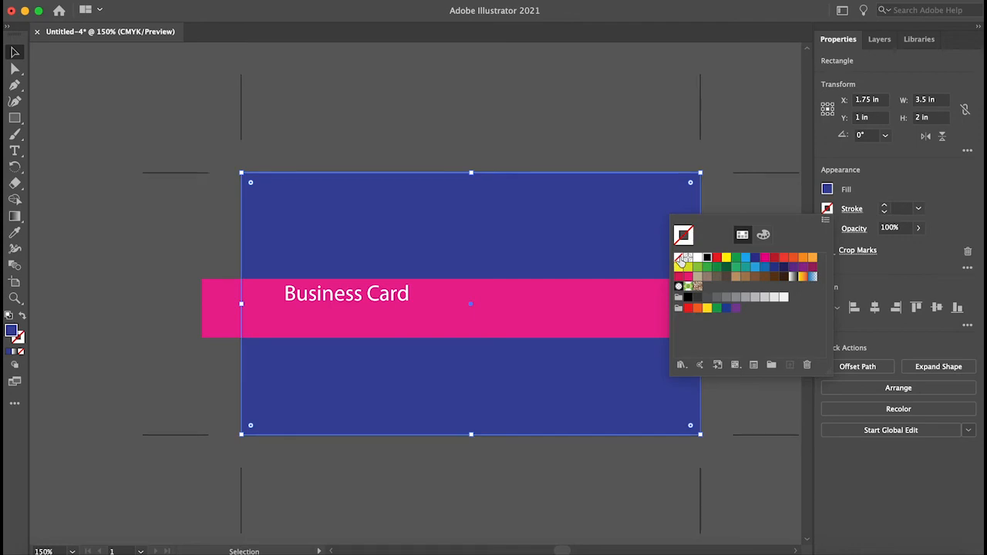
{"action": "left_click", "coordinate": [754, 317]}
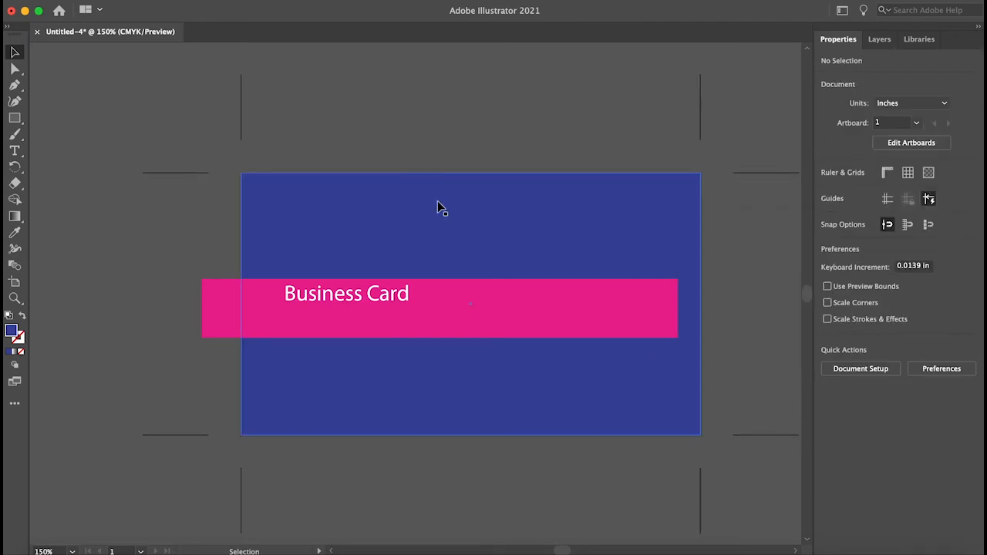
- Move the Business Card text down so it sits vertically centred within the pink band
{"action": "left_click_drag", "start_coordinate": [342, 296], "coordinate": [340, 314]}
{"action": "left_click", "coordinate": [775, 306]}
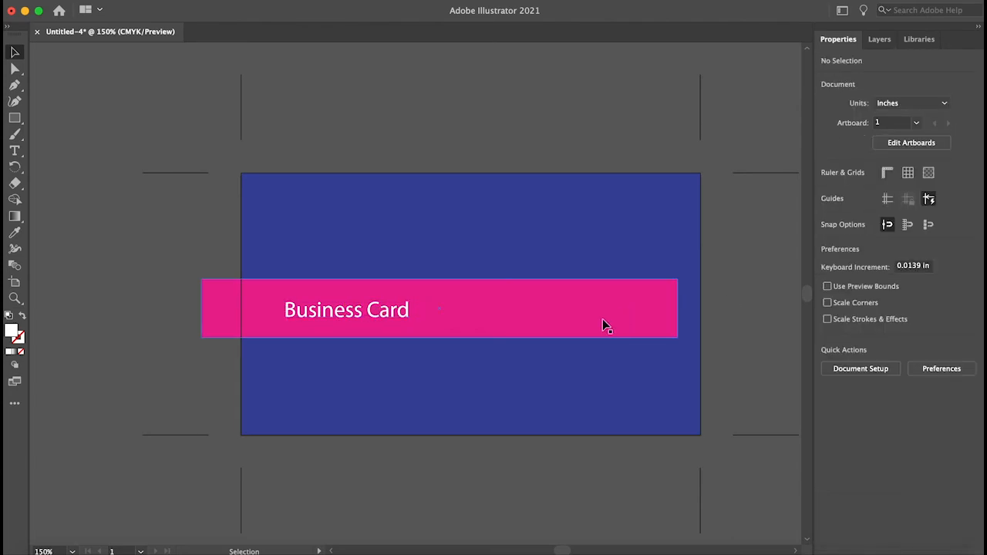
- Shorten the pink band from its right end to about 2 in wide, ending just past the text
{"action": "left_click", "coordinate": [603, 318]}
{"action": "left_click_drag", "start_coordinate": [679, 309], "coordinate": [468, 308]}
{"action": "left_click", "coordinate": [775, 326]}
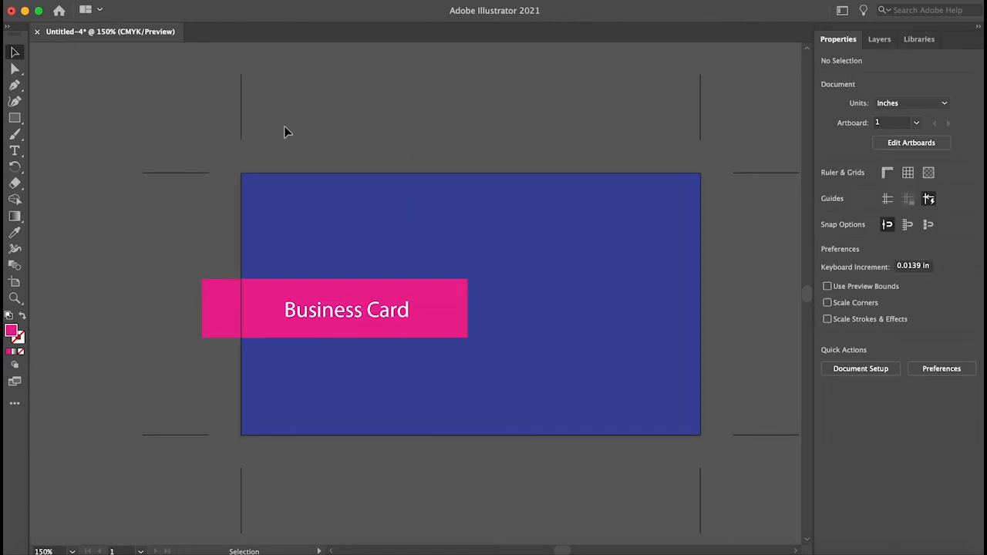
- Open Document Setup, raise the bleed to 0.25 in, return it to 0.125 in and confirm
{"action": "left_click", "coordinate": [132, 0]}
{"action": "mouse_move", "coordinate": [105, 0]}
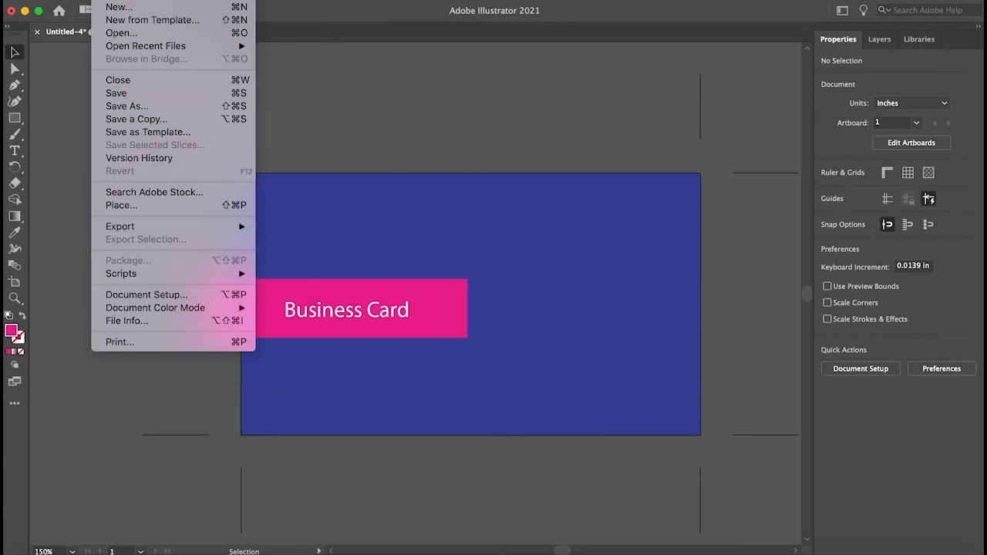
{"action": "left_click", "coordinate": [178, 296]}
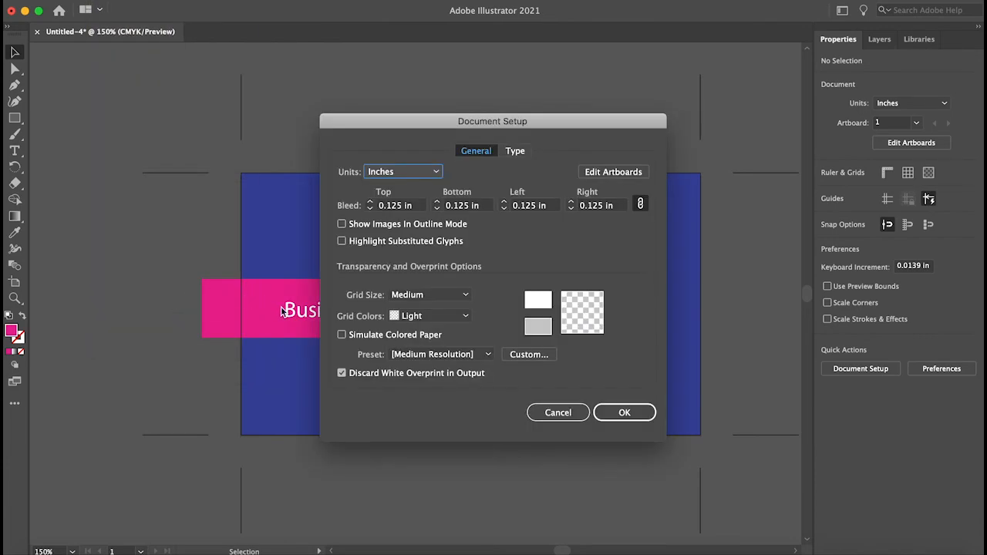
{"action": "left_click", "coordinate": [372, 202]}
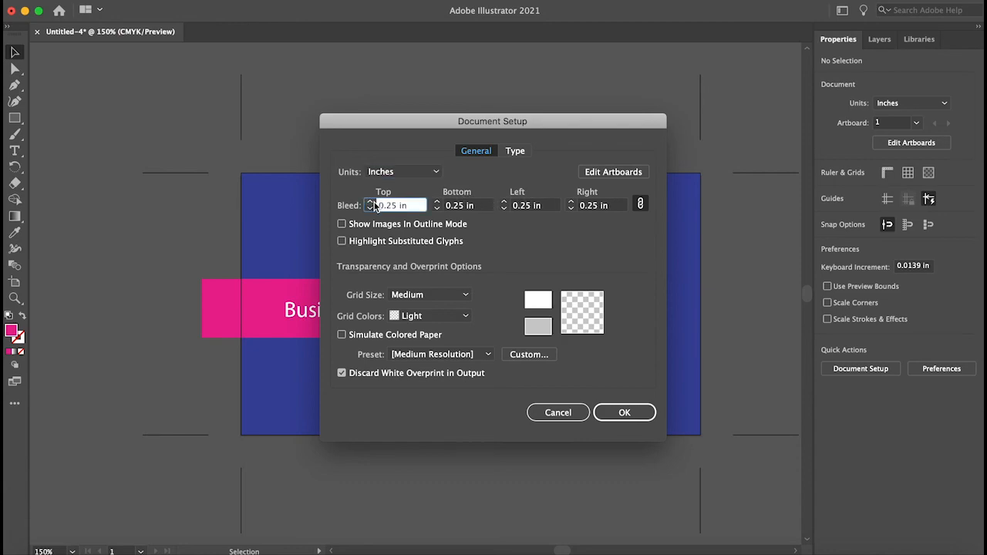
{"action": "left_click", "coordinate": [370, 208]}
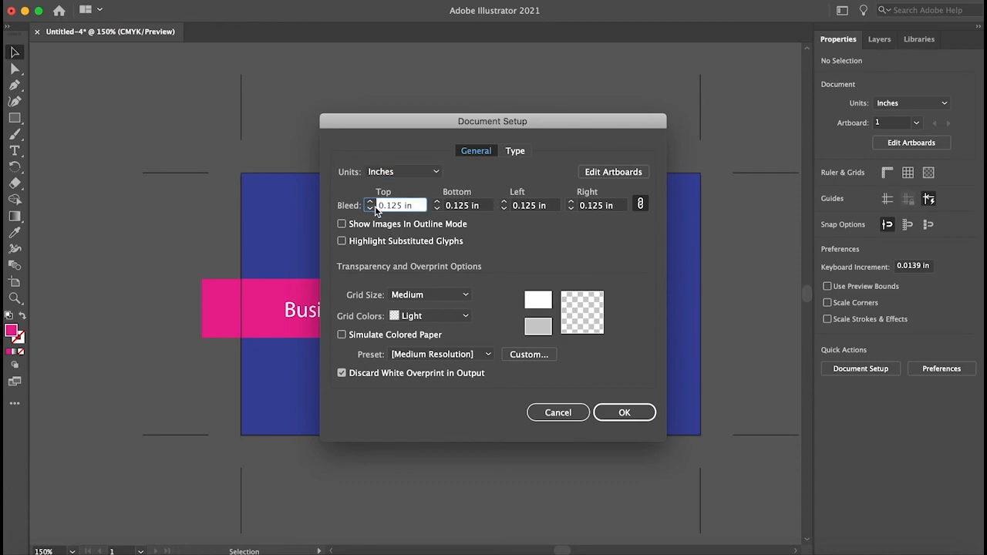
{"action": "left_click", "coordinate": [625, 417]}
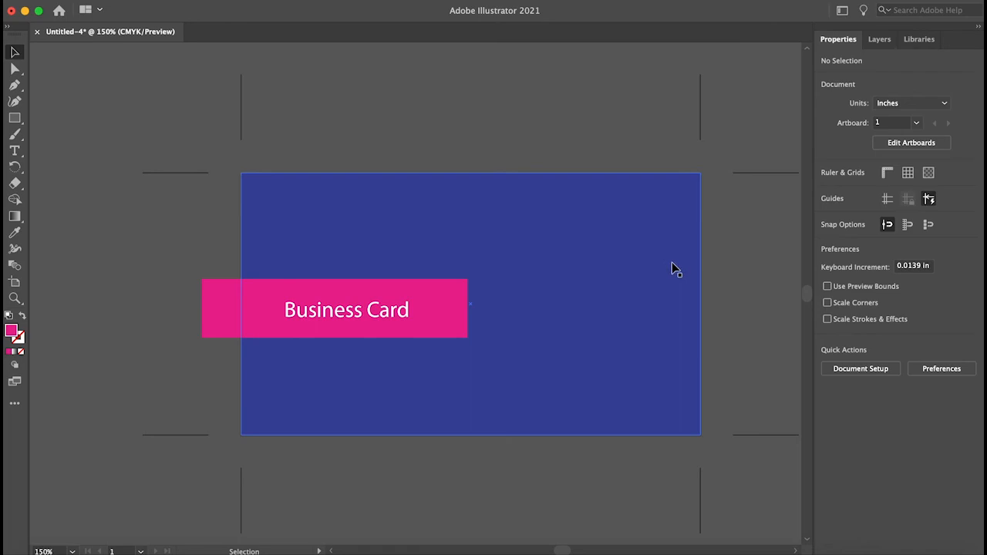
- Zoom in to inspect the card's text, band and background edges and corners
{"action": "scroll", "coordinate": [673, 267], "scroll_direction": "down", "scroll_amount": 1}
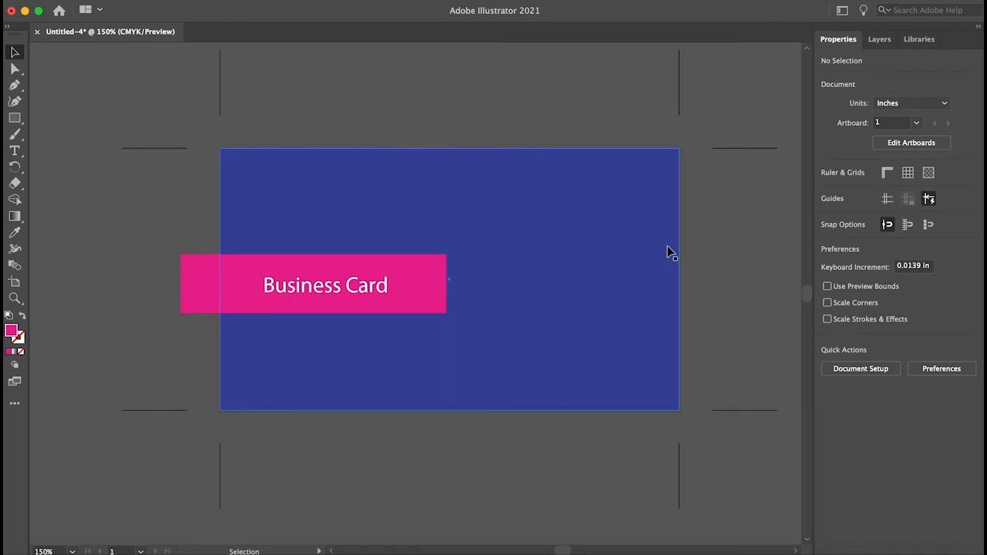
{"action": "key", "text": "super+equal"}
{"action": "key", "text": "super+equal"}
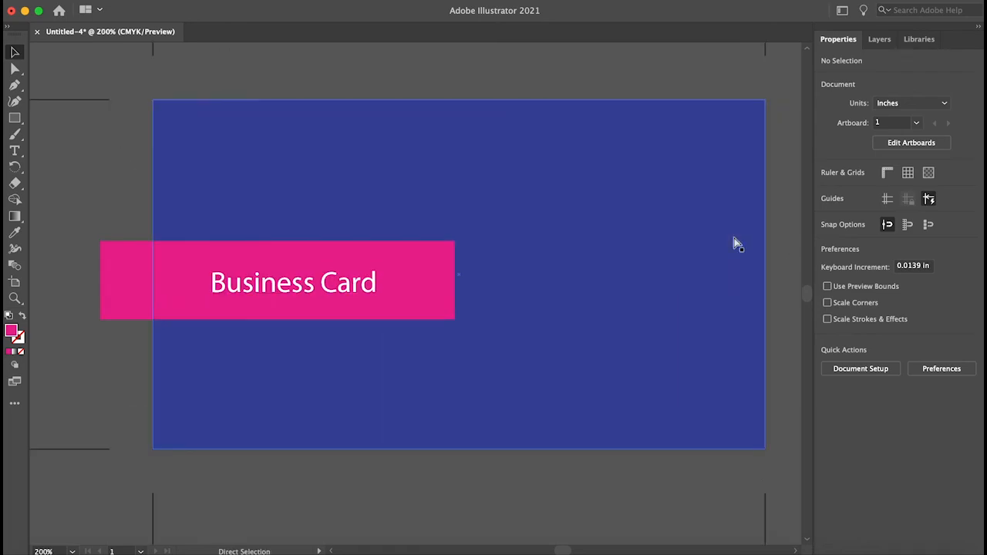
{"action": "key", "text": "super+minus"}
{"action": "left_click", "coordinate": [570, 281]}
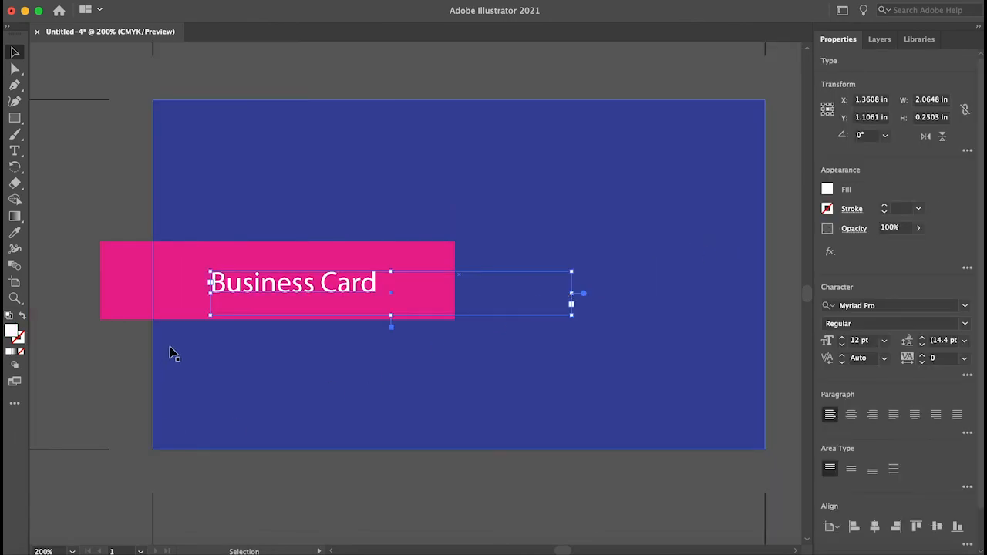
{"action": "left_click", "coordinate": [181, 379]}
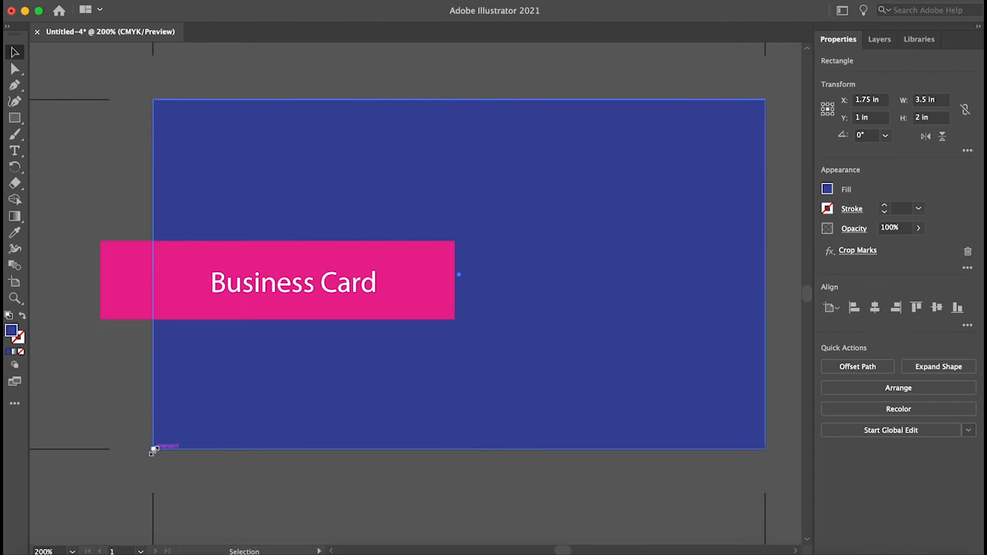
{"action": "mouse_move", "coordinate": [153, 448]}
{"action": "left_mouse_down"}
{"action": "mouse_move", "coordinate": [269, 414]}
{"action": "mouse_move", "coordinate": [155, 454]}
{"action": "left_mouse_up"}
{"action": "left_click", "coordinate": [268, 473]}
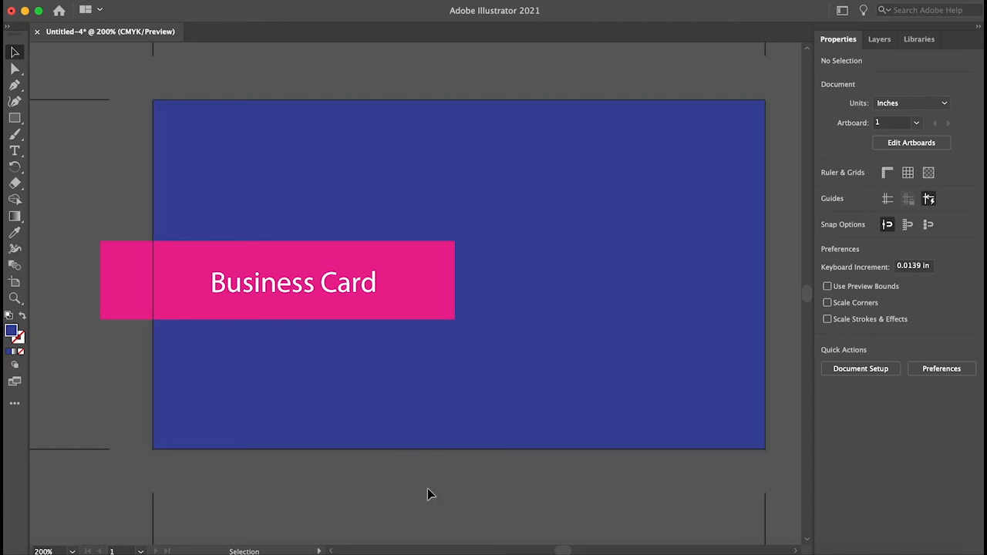
{"action": "key", "text": "super+minus"}
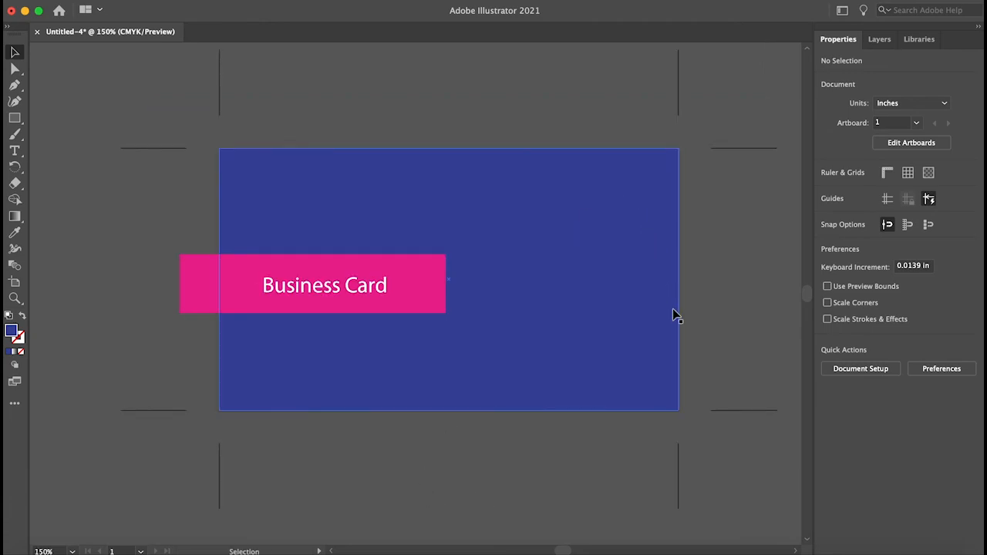